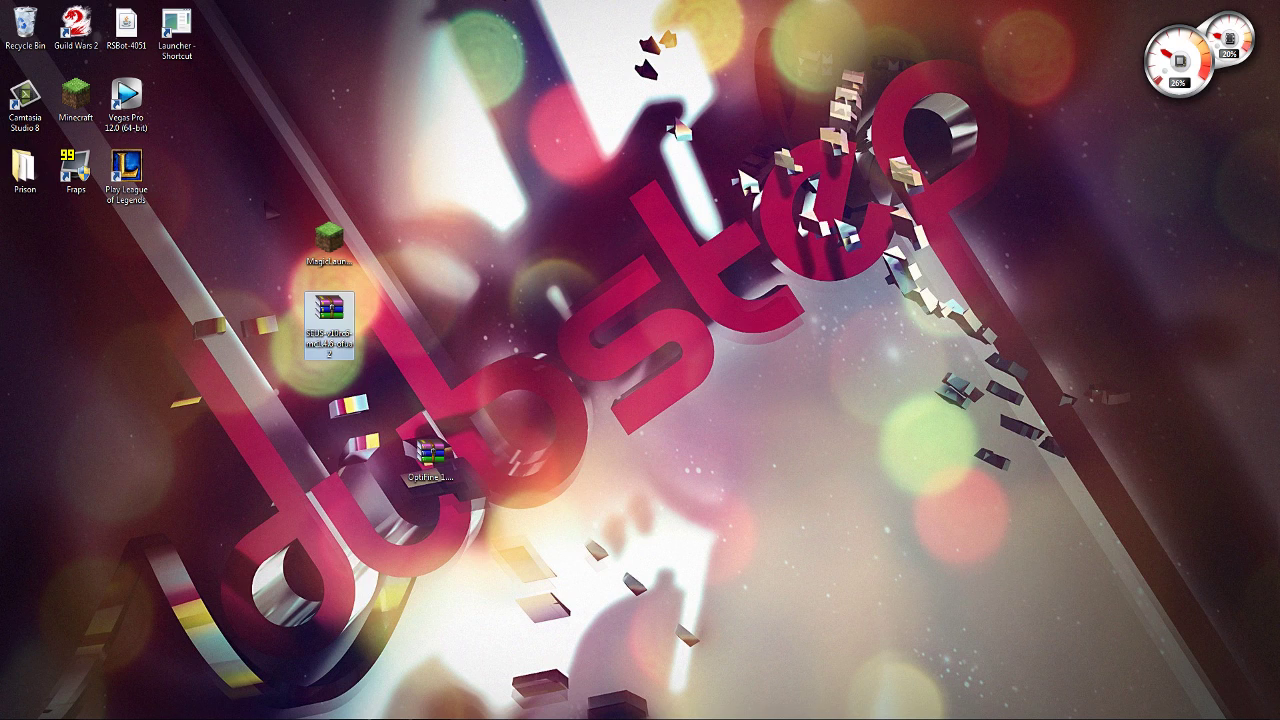
Inspect the contents of the SEUS archive, close it, and line up the OptiFine archive and Magic Launcher file beside it on the desktop.
left_click(362, 337)
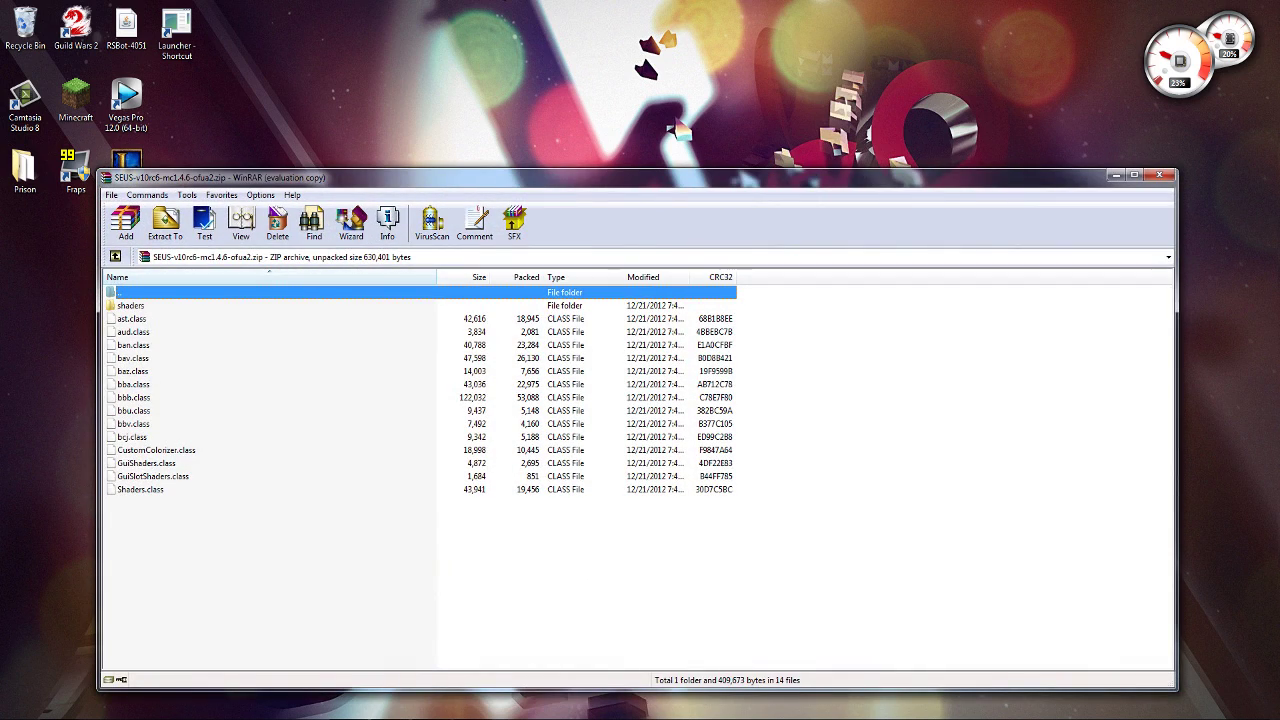
left_click(1159, 175)
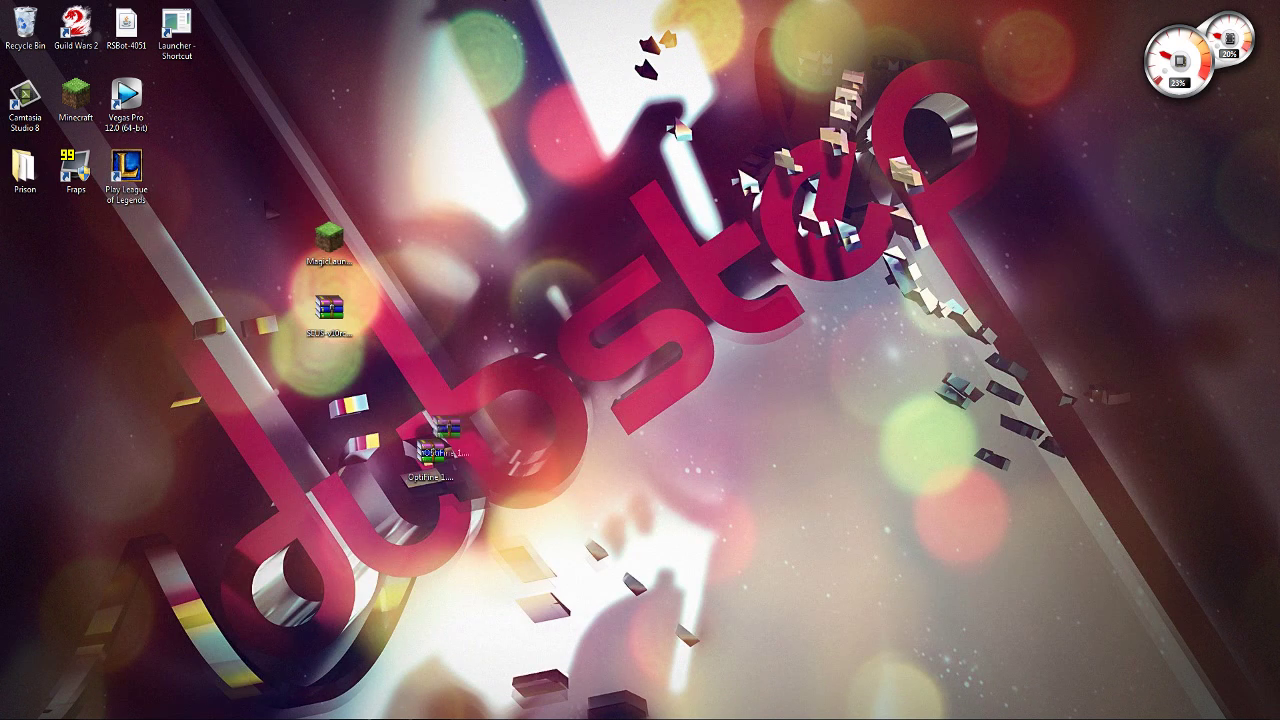
left_click_drag(388, 300, 384, 305)
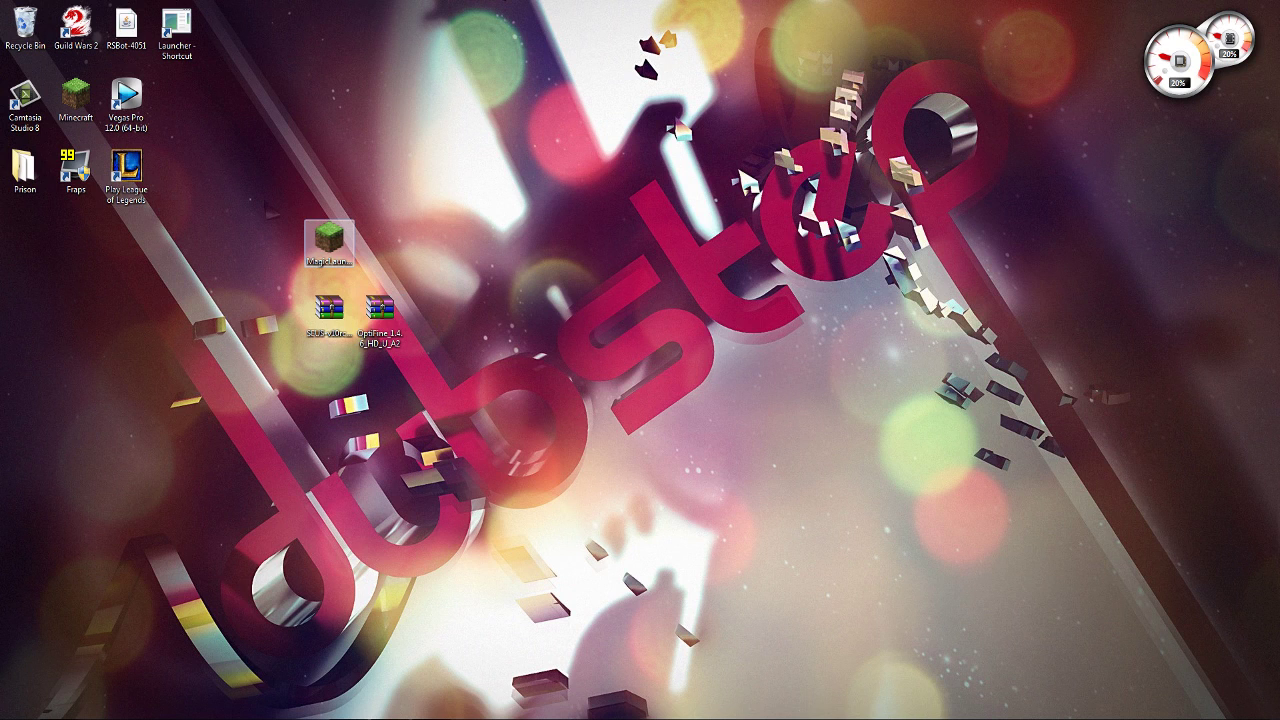
left_click_drag(330, 242, 278, 312)
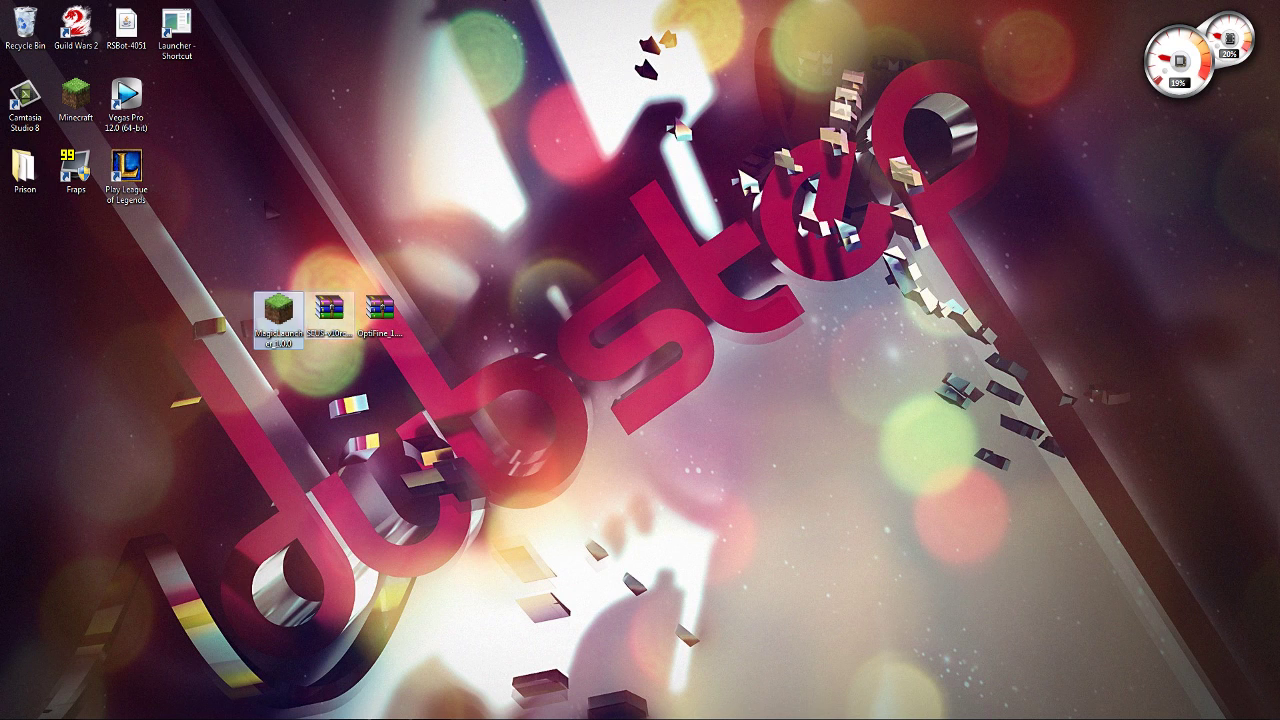
Start Magic Launcher and open its setup with the Shaders configuration loaded.
double_click(278, 312)
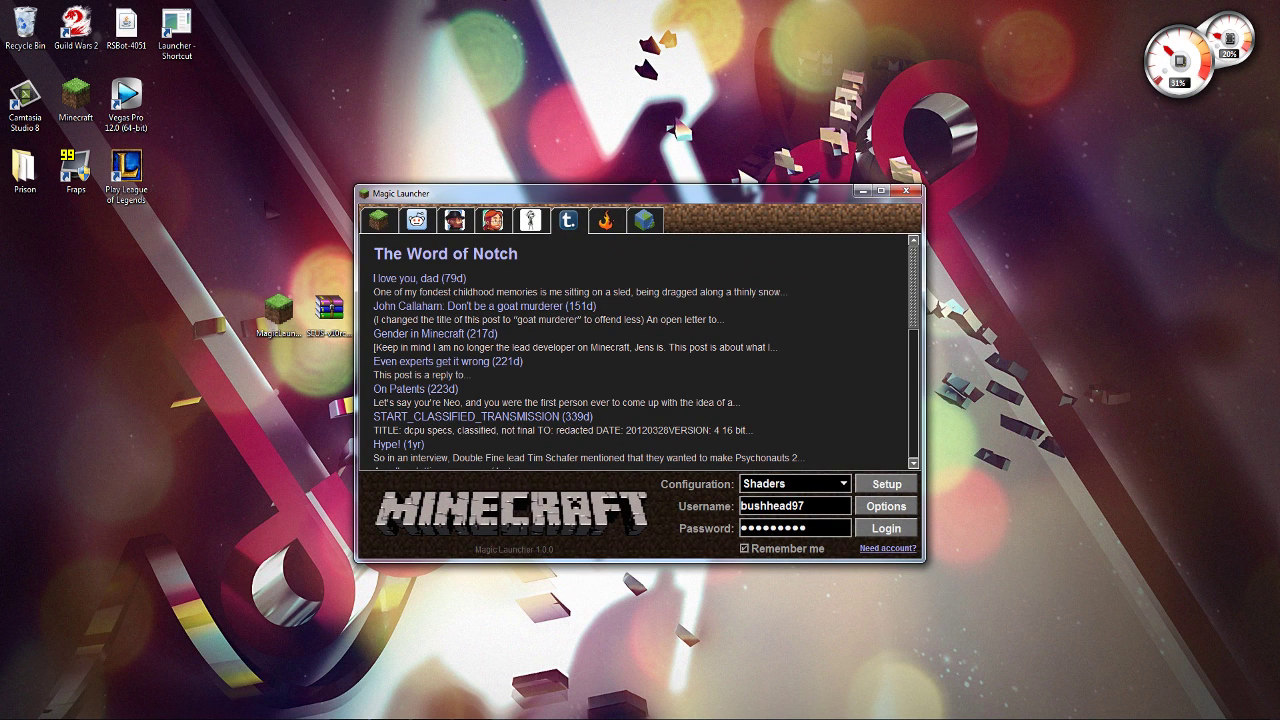
left_click(820, 484)
left_click(790, 502)
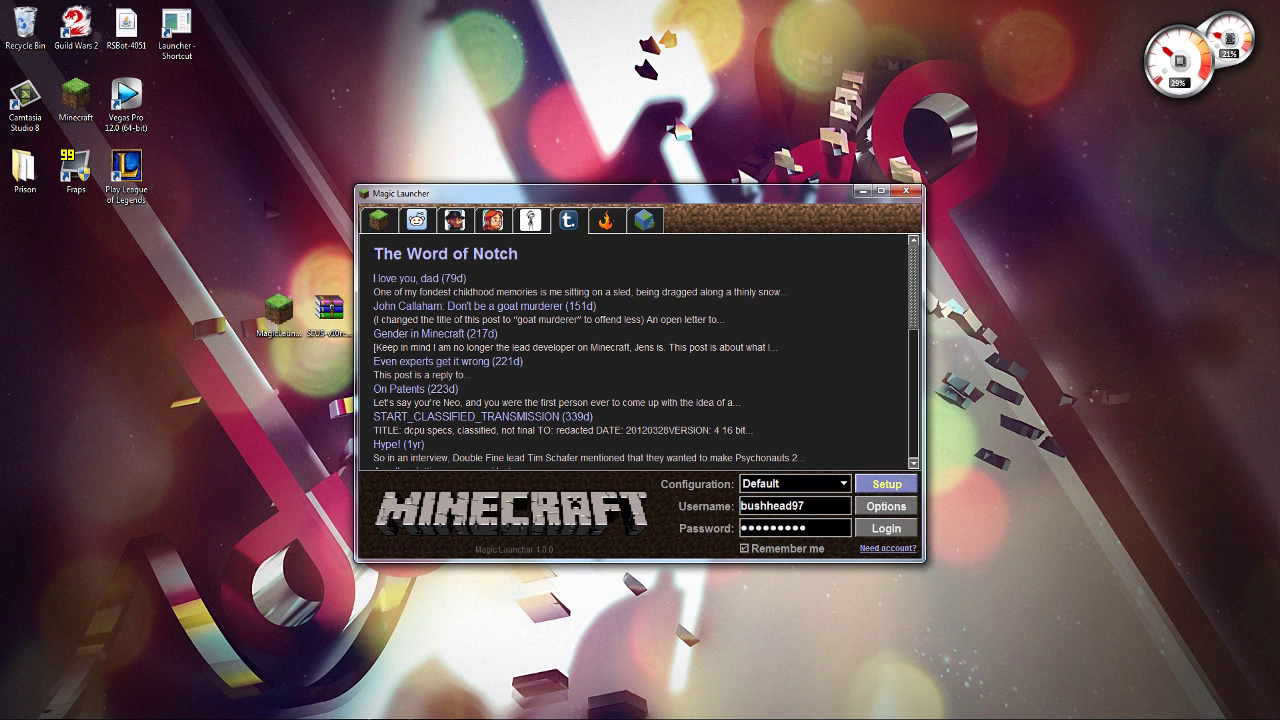
left_click(886, 484)
left_click(668, 222)
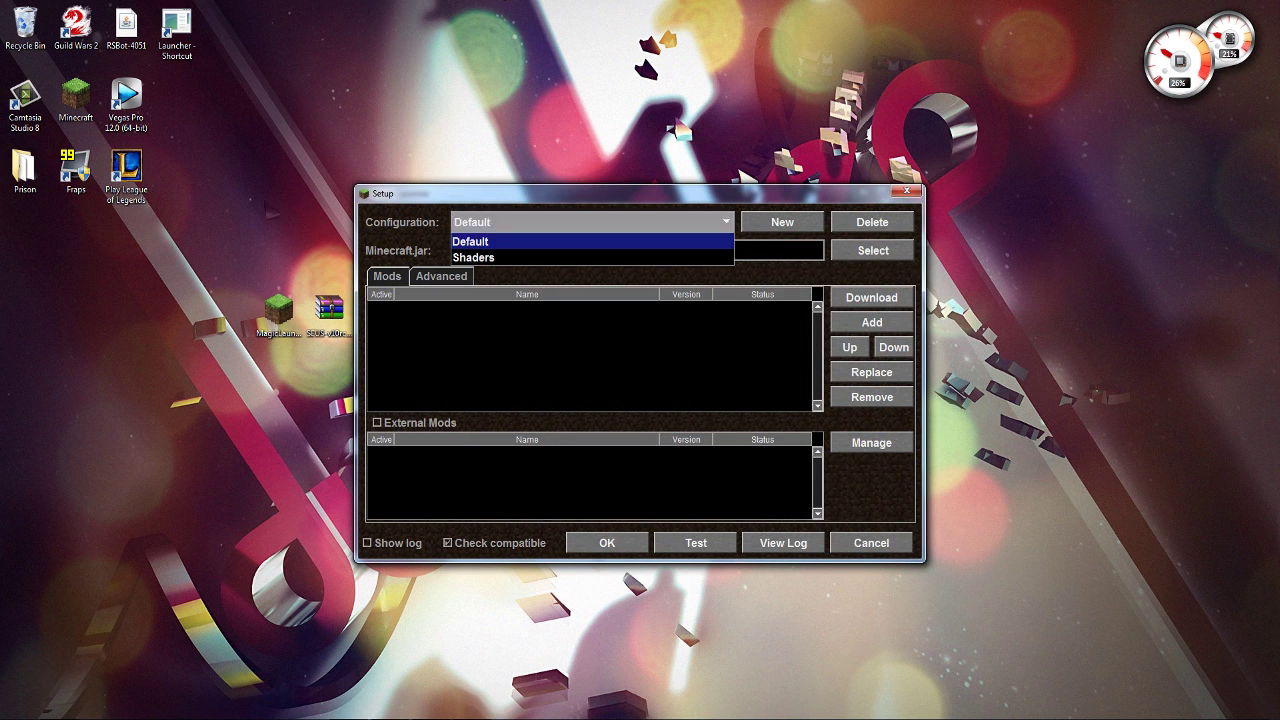
left_click(490, 257)
Review the OptiFine and SEUS mod entries and the advanced settings of the Shaders configuration, and accept the setup.
left_click(470, 307)
left_click(475, 321)
left_click(380, 321)
left_click(380, 308)
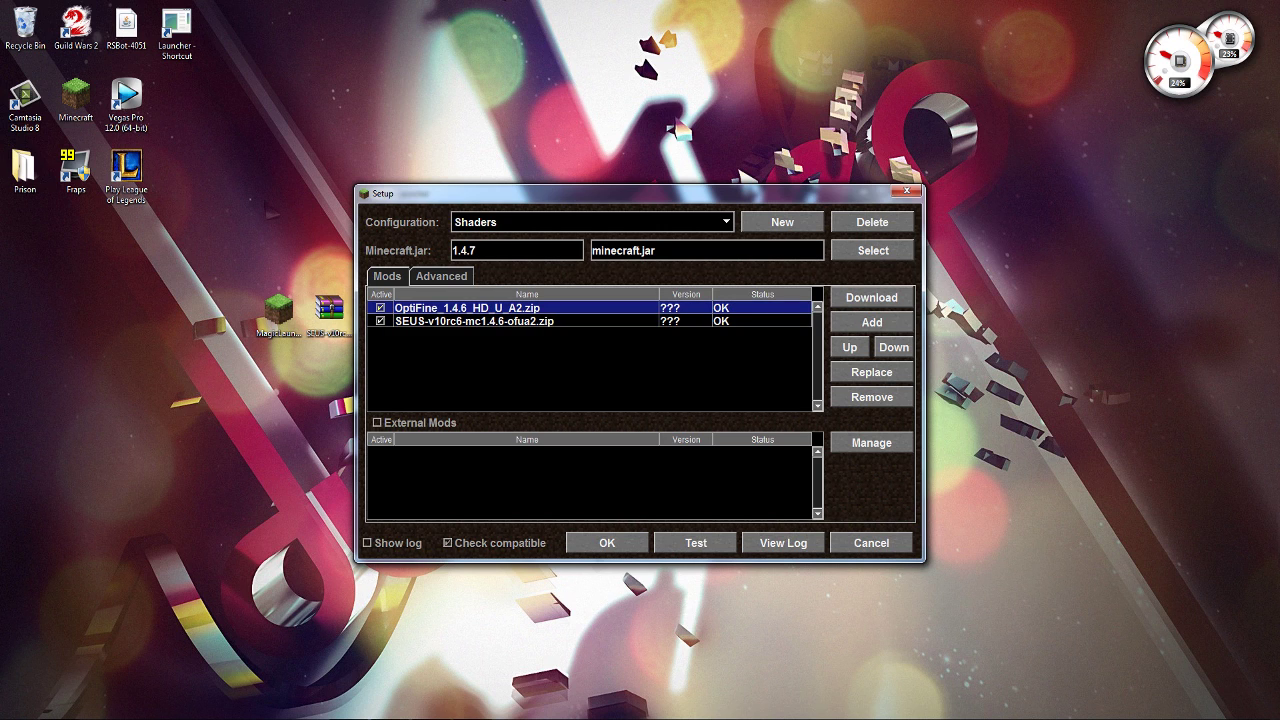
left_click(441, 276)
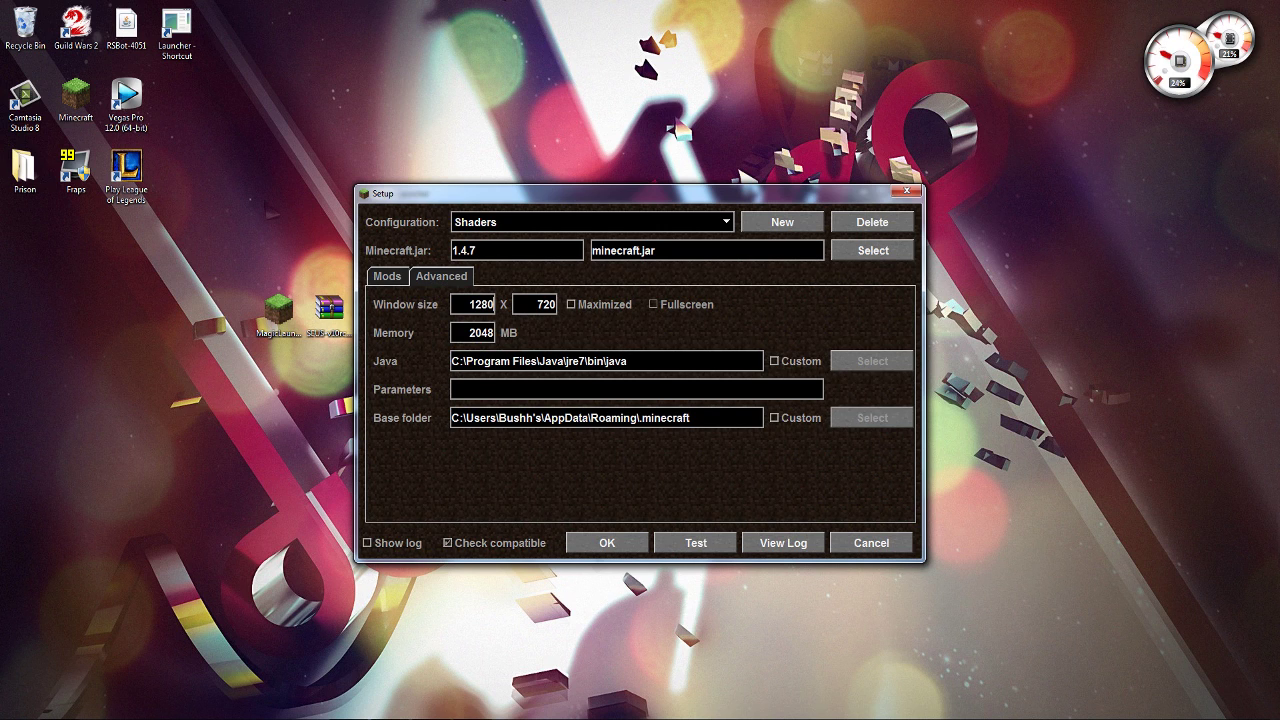
left_click(387, 276)
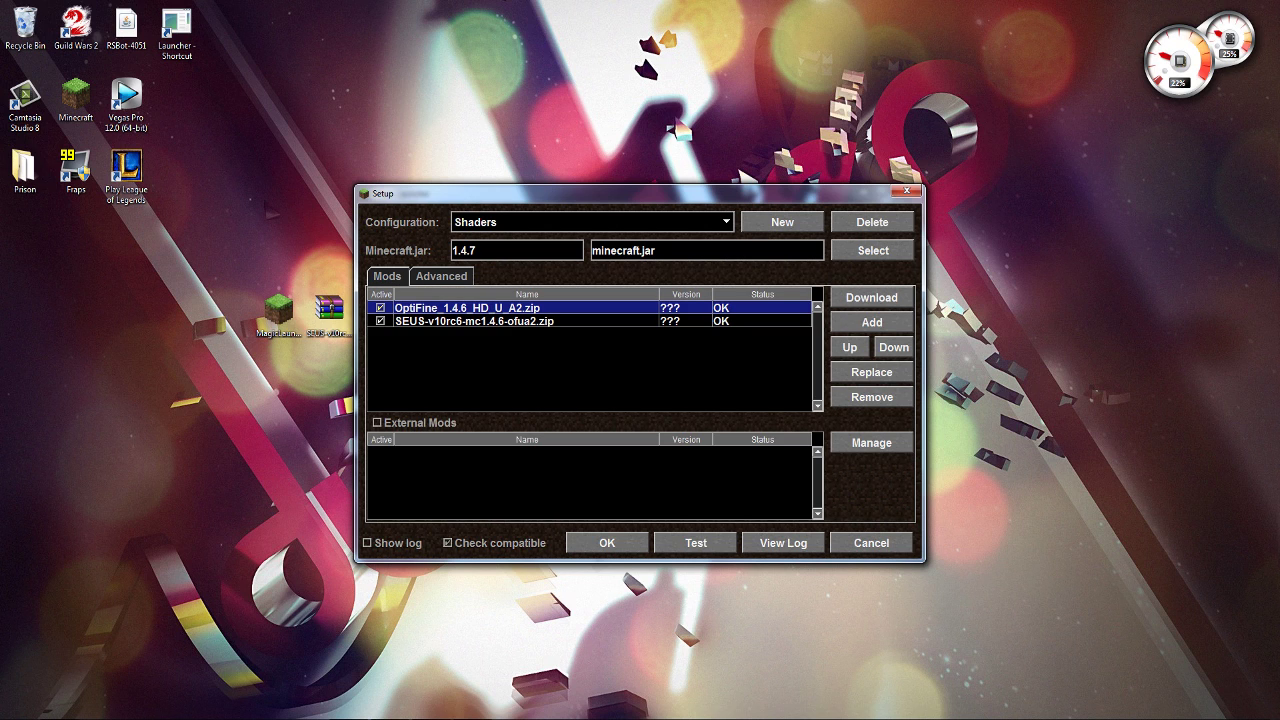
left_click(607, 543)
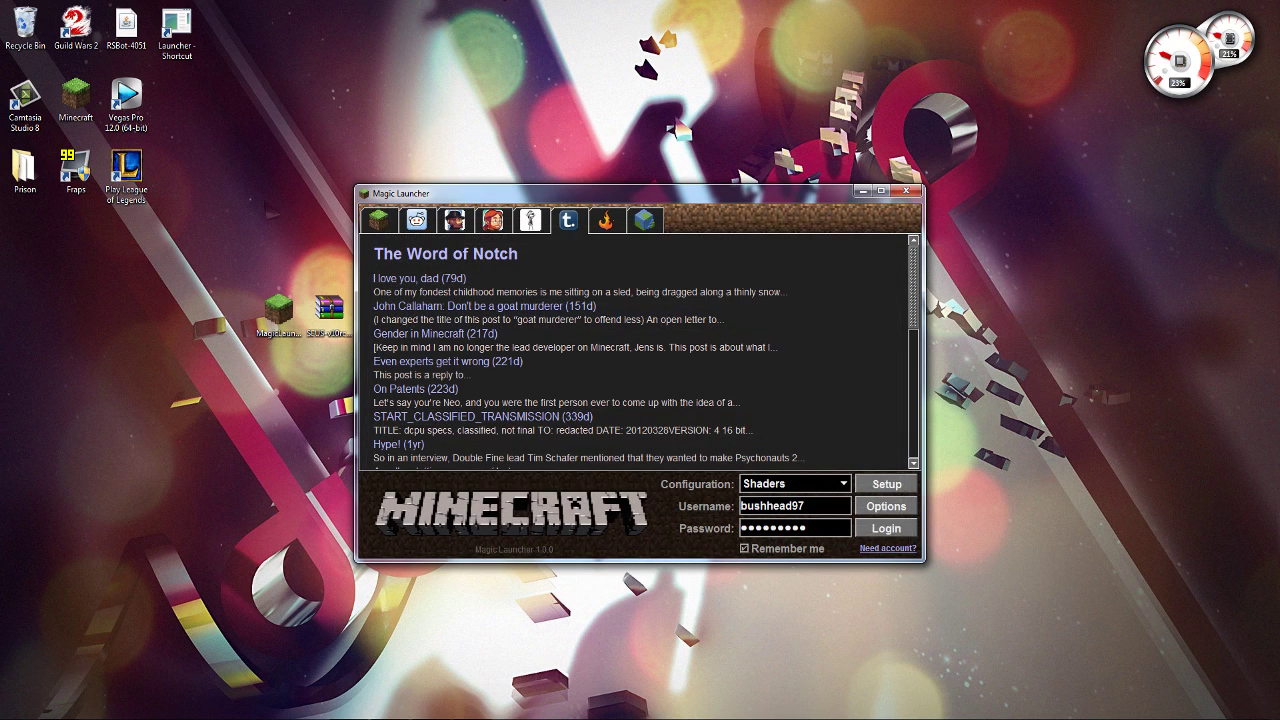
Launch Minecraft with the Shaders configuration, load the singleplayer world "New World" to view the shaders, and leave the world.
key("Return")
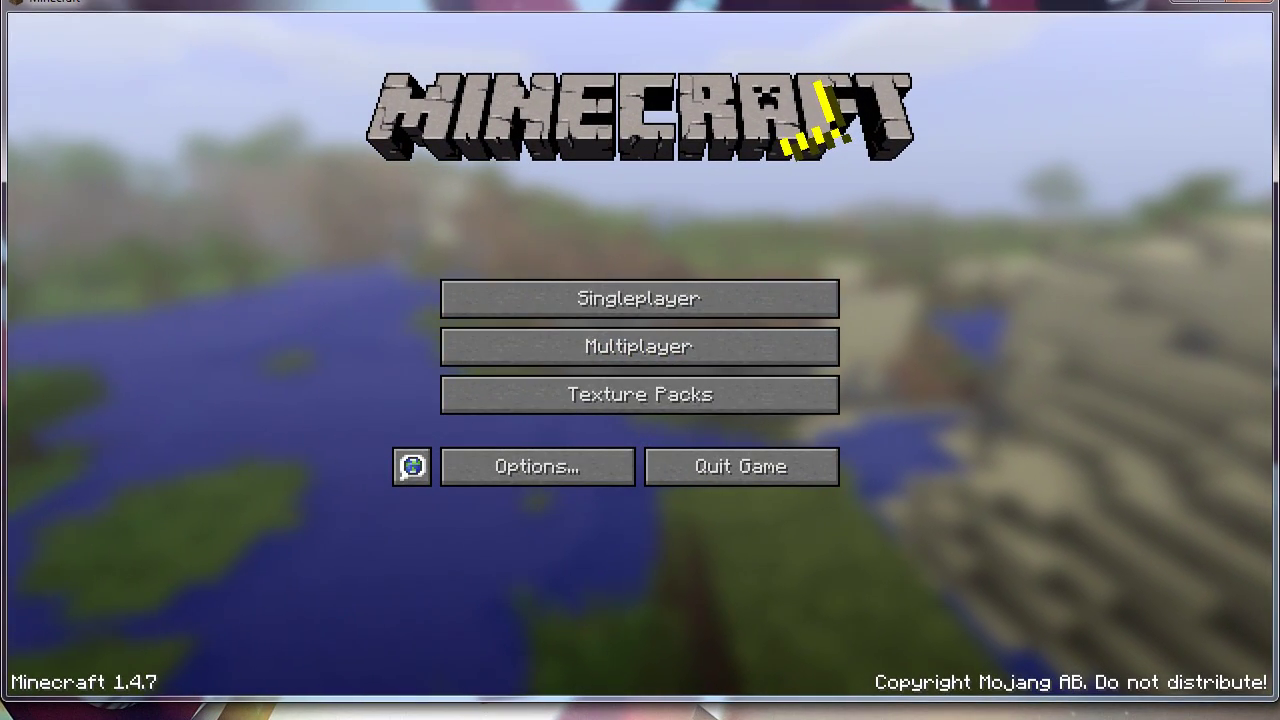
left_click(639, 298)
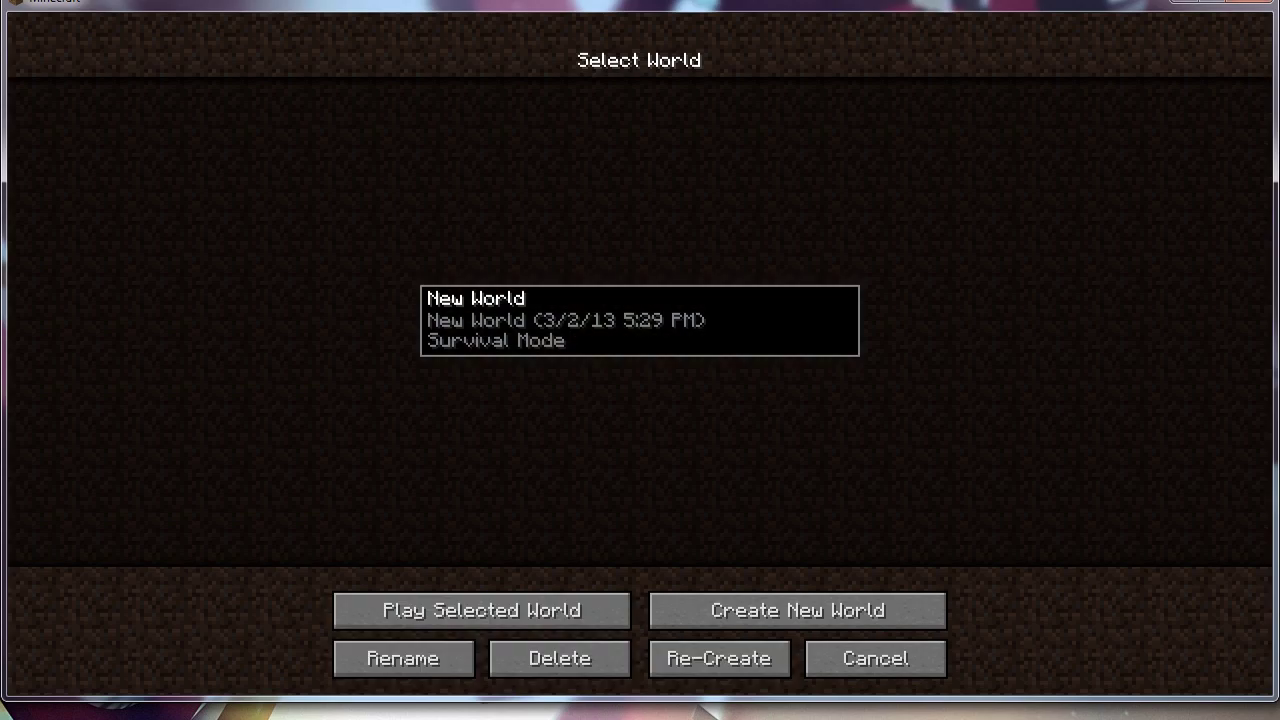
double_click(639, 310)
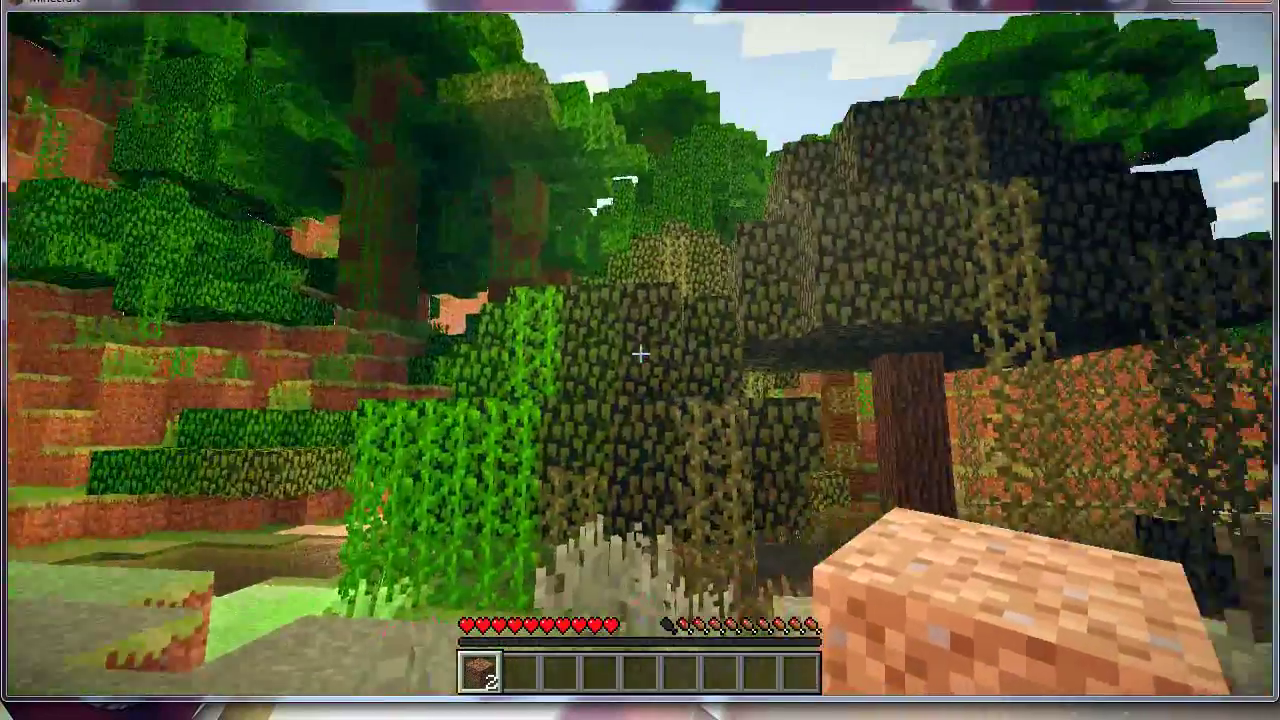
key("Escape")
left_click(640, 408)
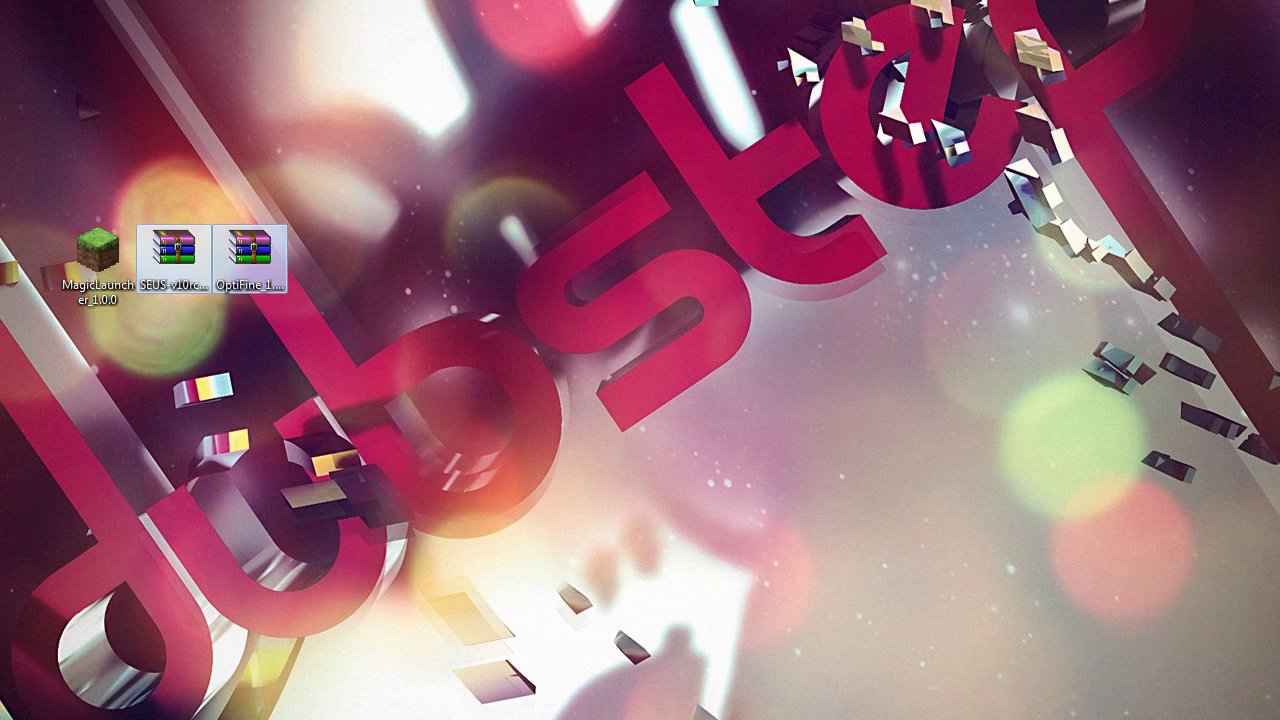
Move the SEUS and OptiFine archives away from the Magic Launcher file and apart from each other on the desktop.
left_click_drag(250, 250, 490, 106)
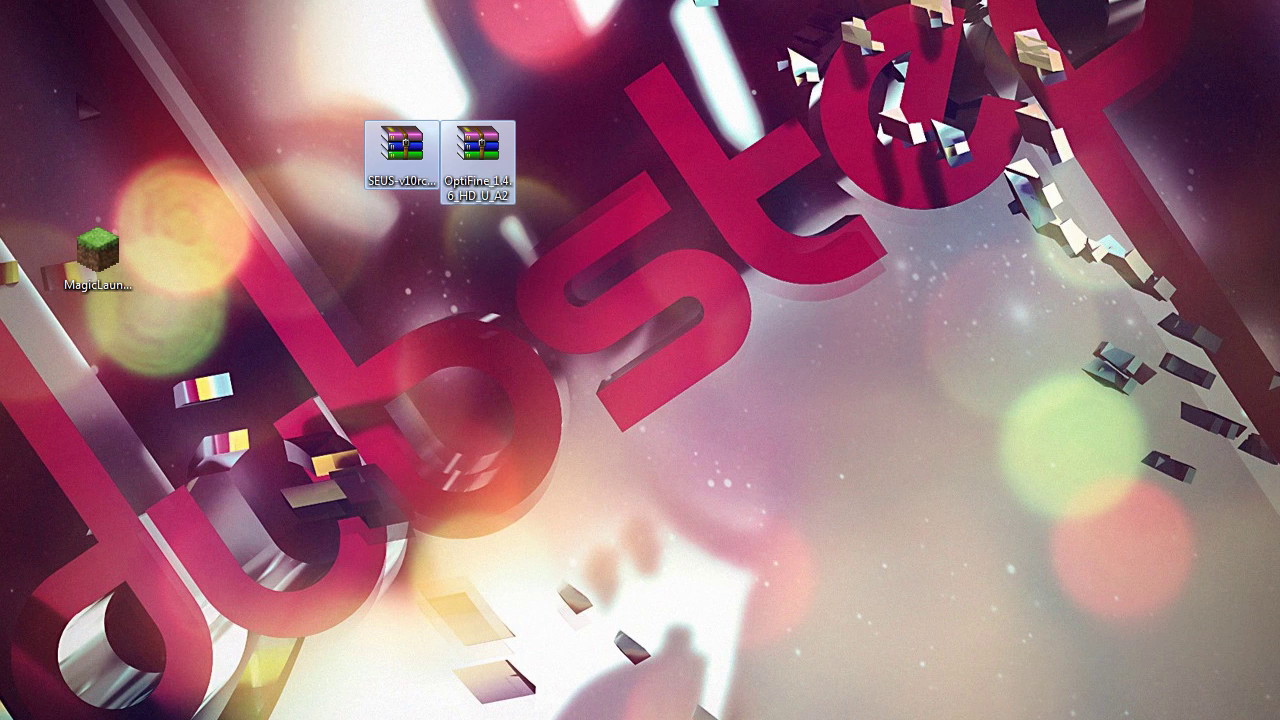
left_click(402, 152)
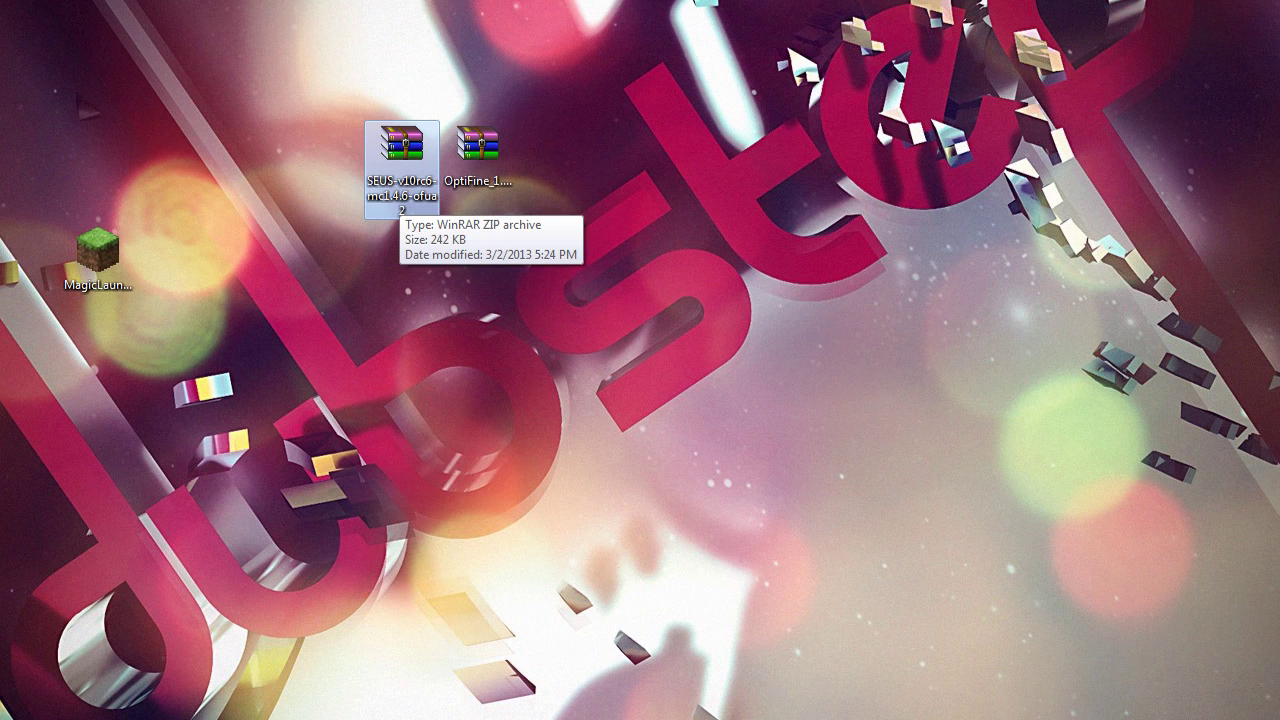
left_click_drag(402, 152, 327, 48)
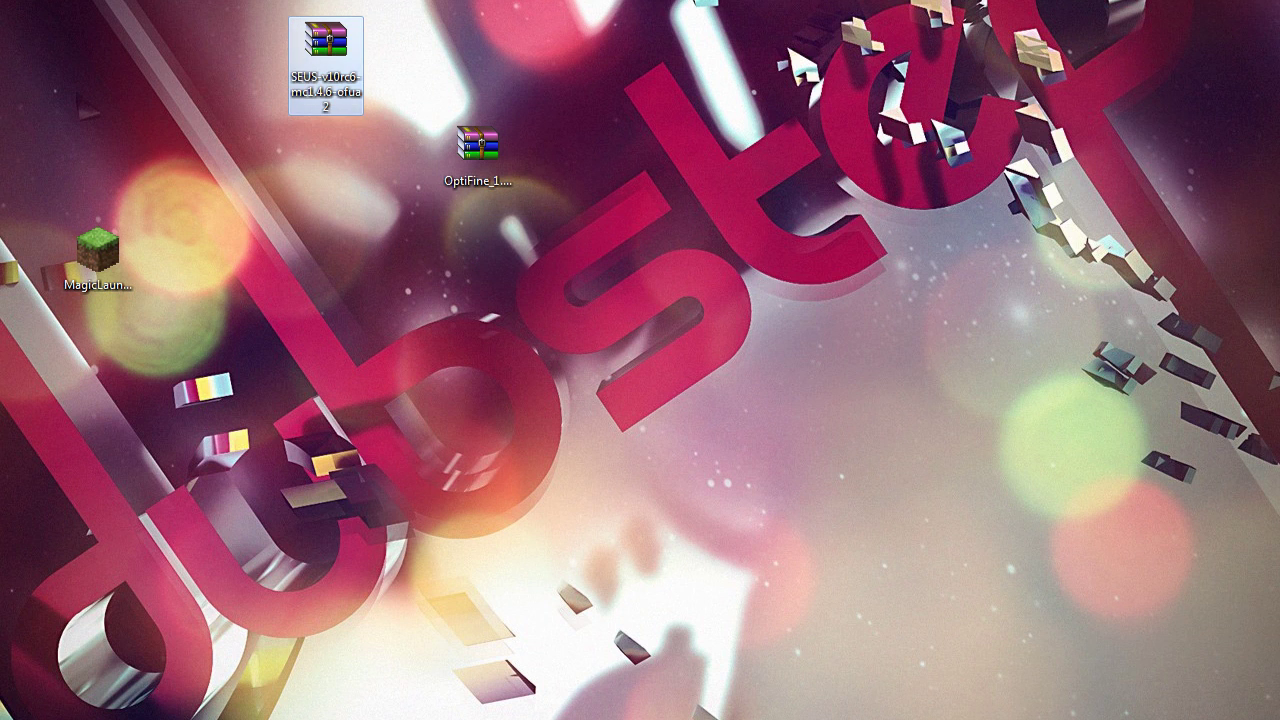
Open the Magic Launcher setup and create a new configuration named "Shader Tutorial" copied from Default.
double_click(97, 250)
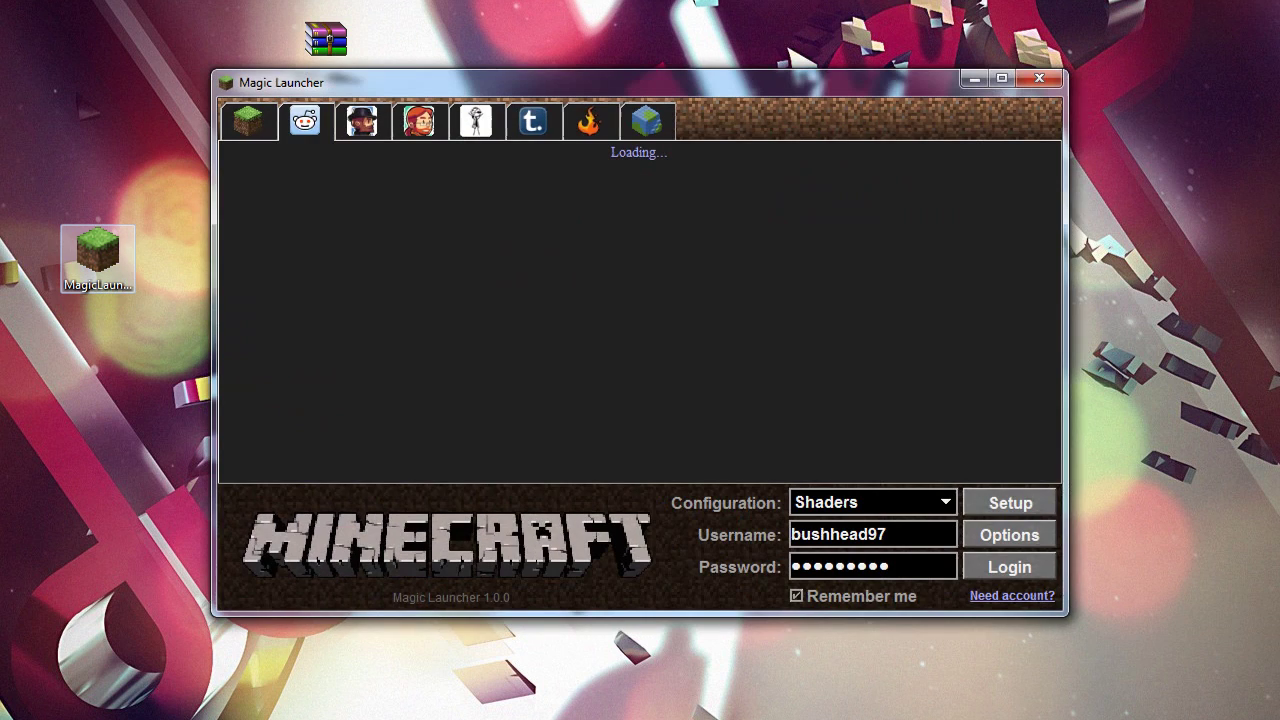
left_click(1010, 502)
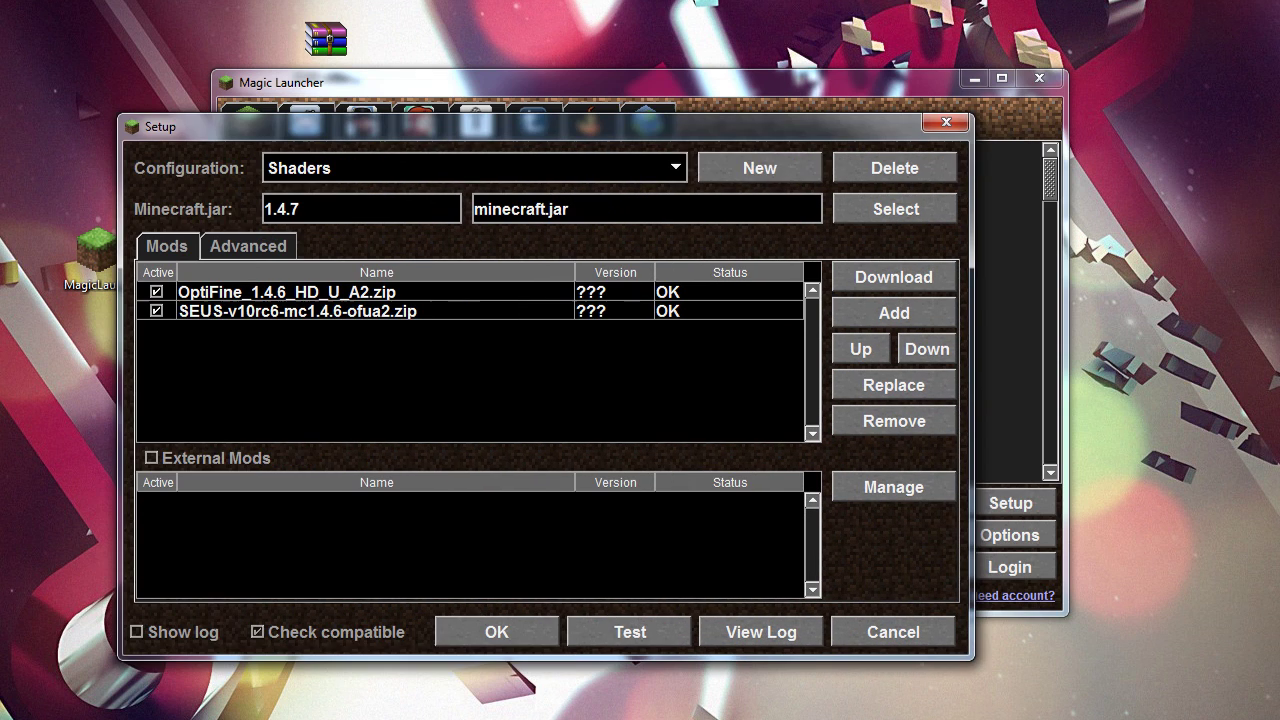
left_click(762, 167)
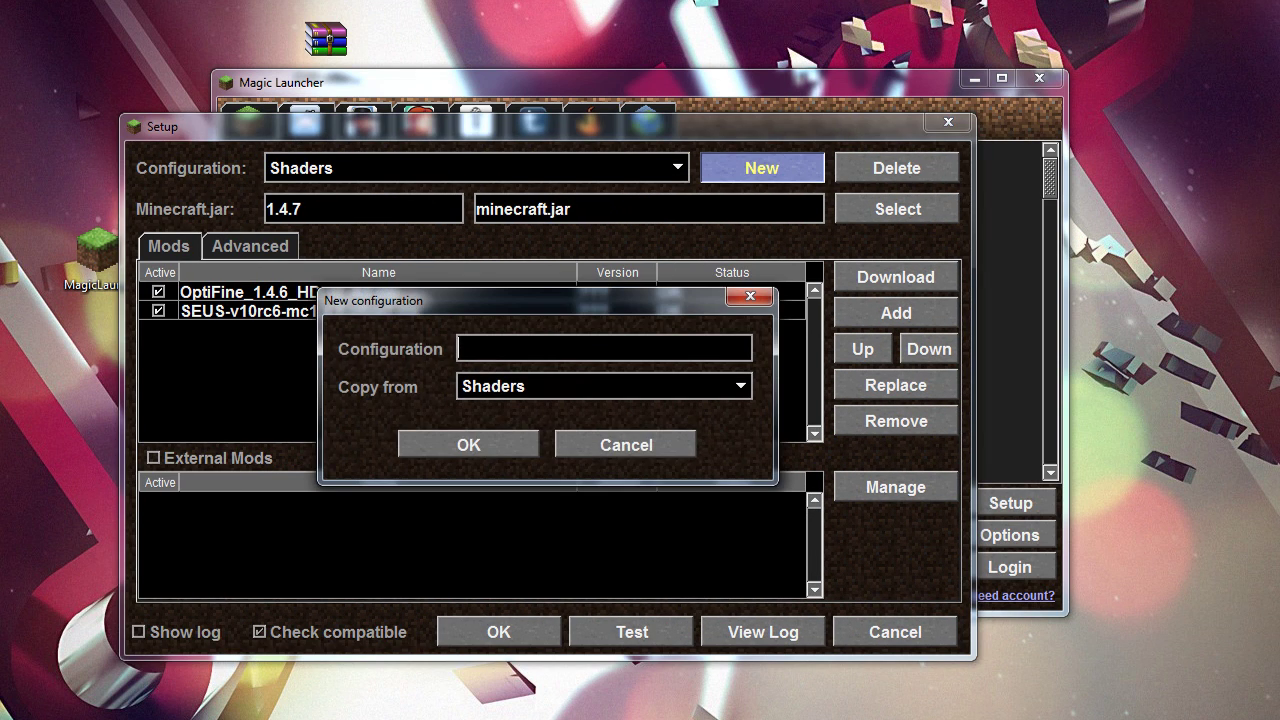
left_click(603, 386)
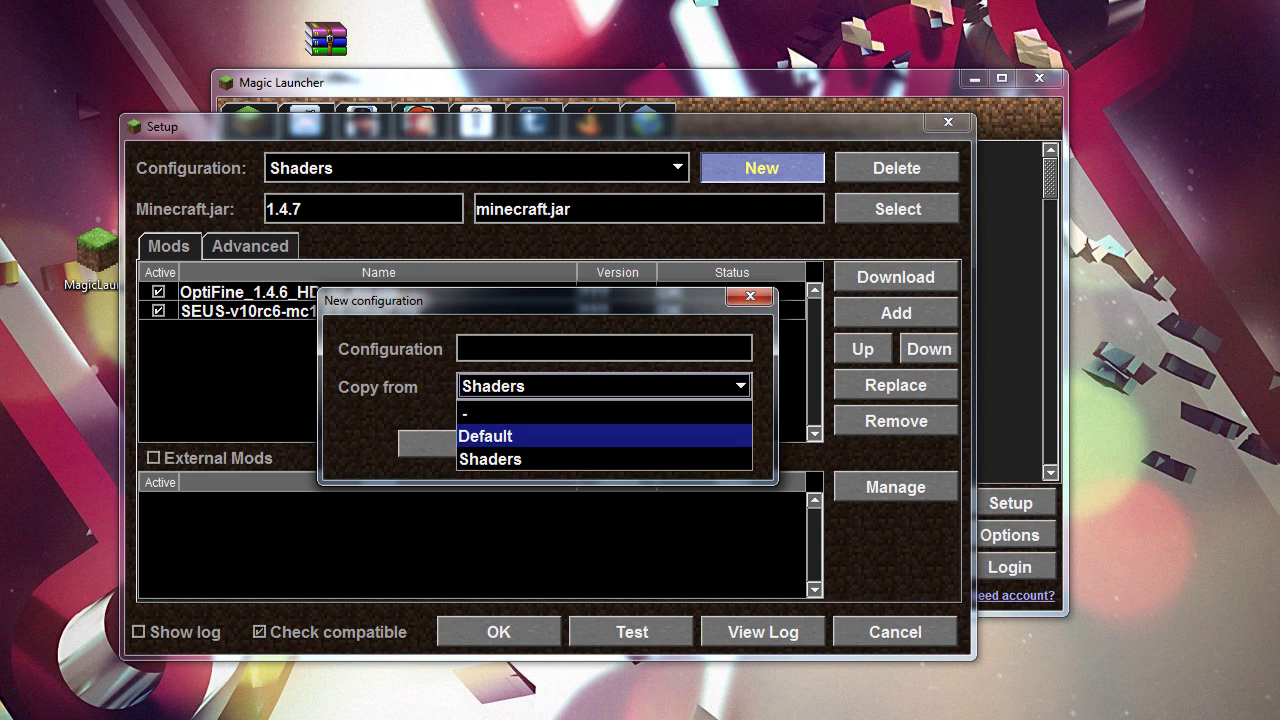
left_click(600, 434)
left_click(530, 387)
left_click(510, 436)
left_click(603, 348)
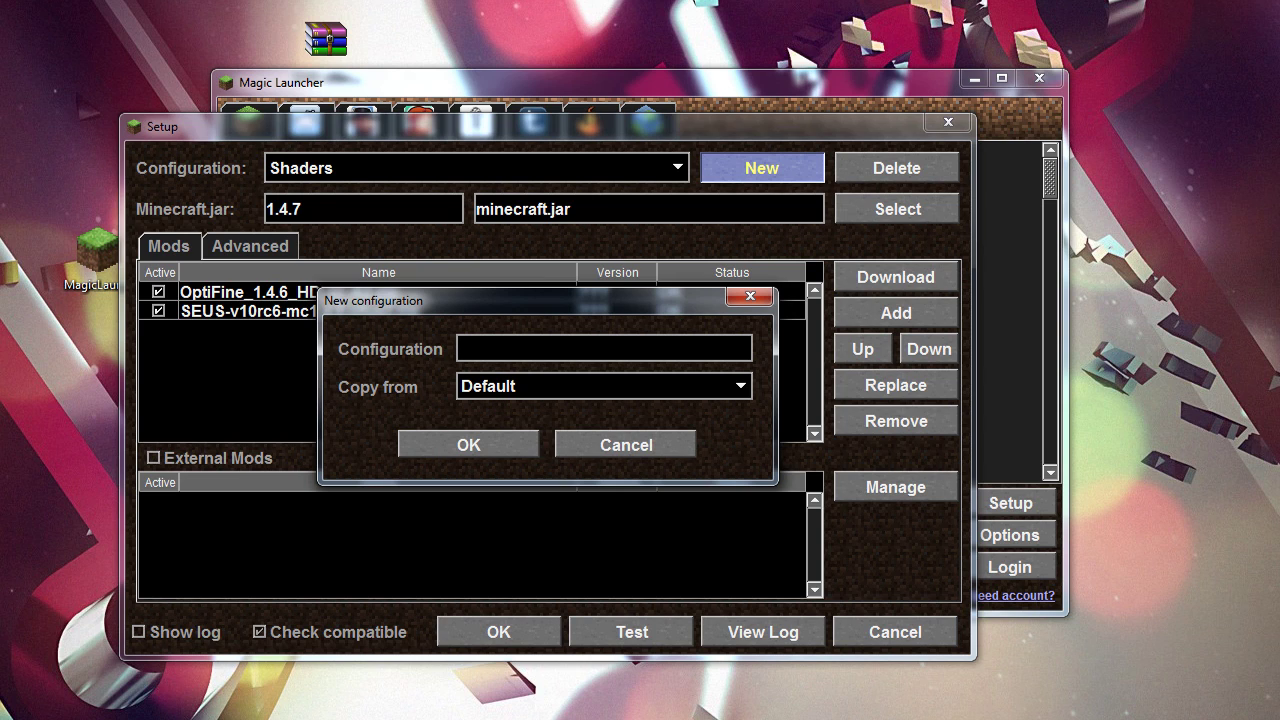
type("Shader Tutorial")
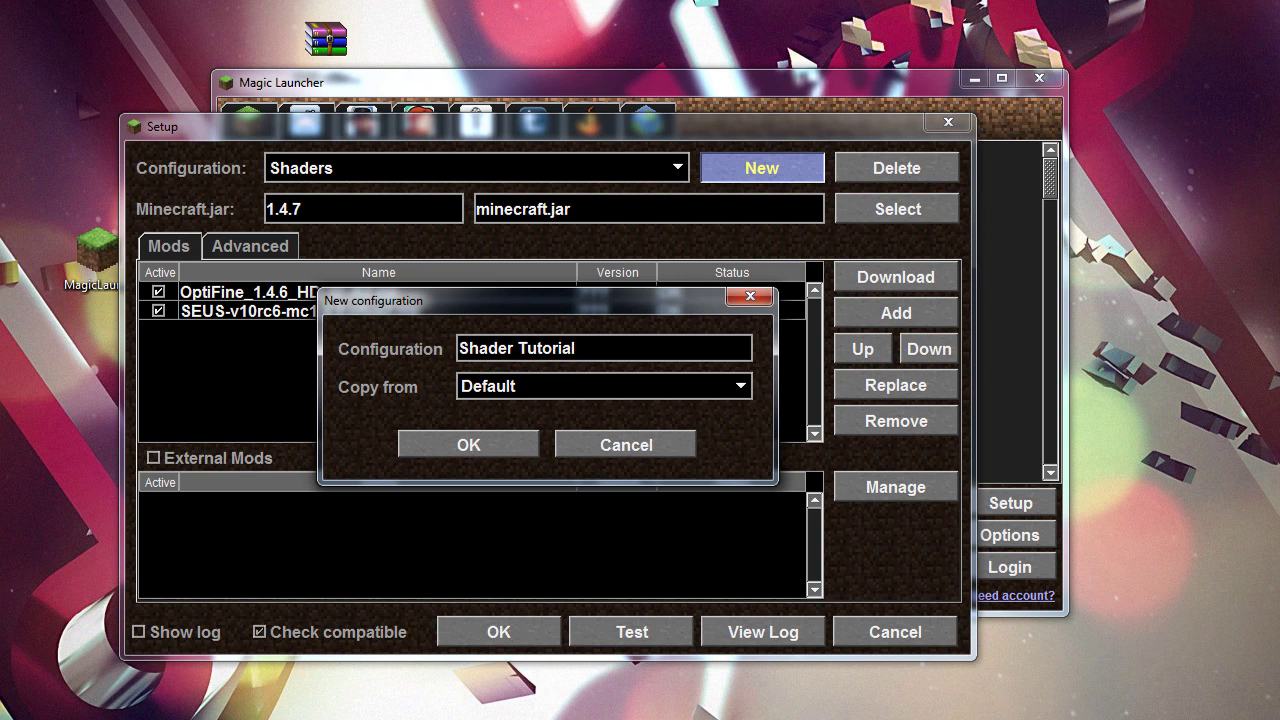
key("Return")
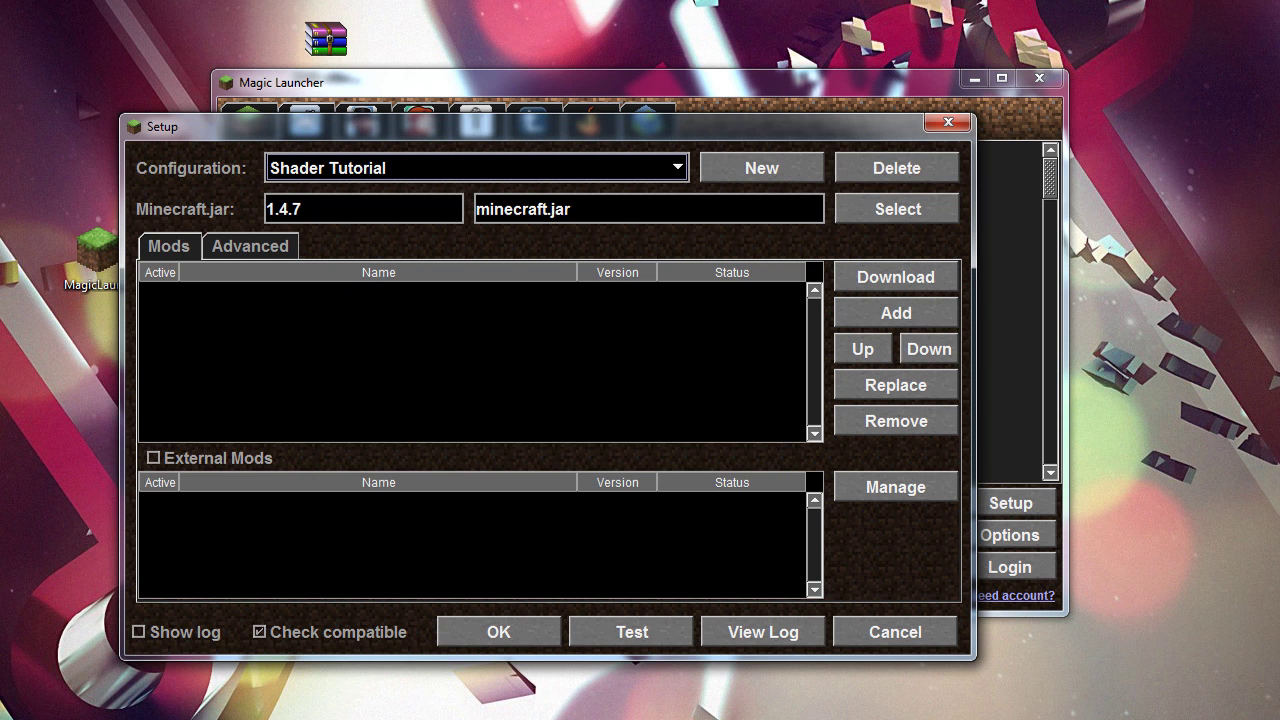
Shift the launcher windows aside, minimize them, and stack the SEUS and OptiFine archives above the Magic Launcher file on the desktop.
left_click_drag(500, 127, 760, 171)
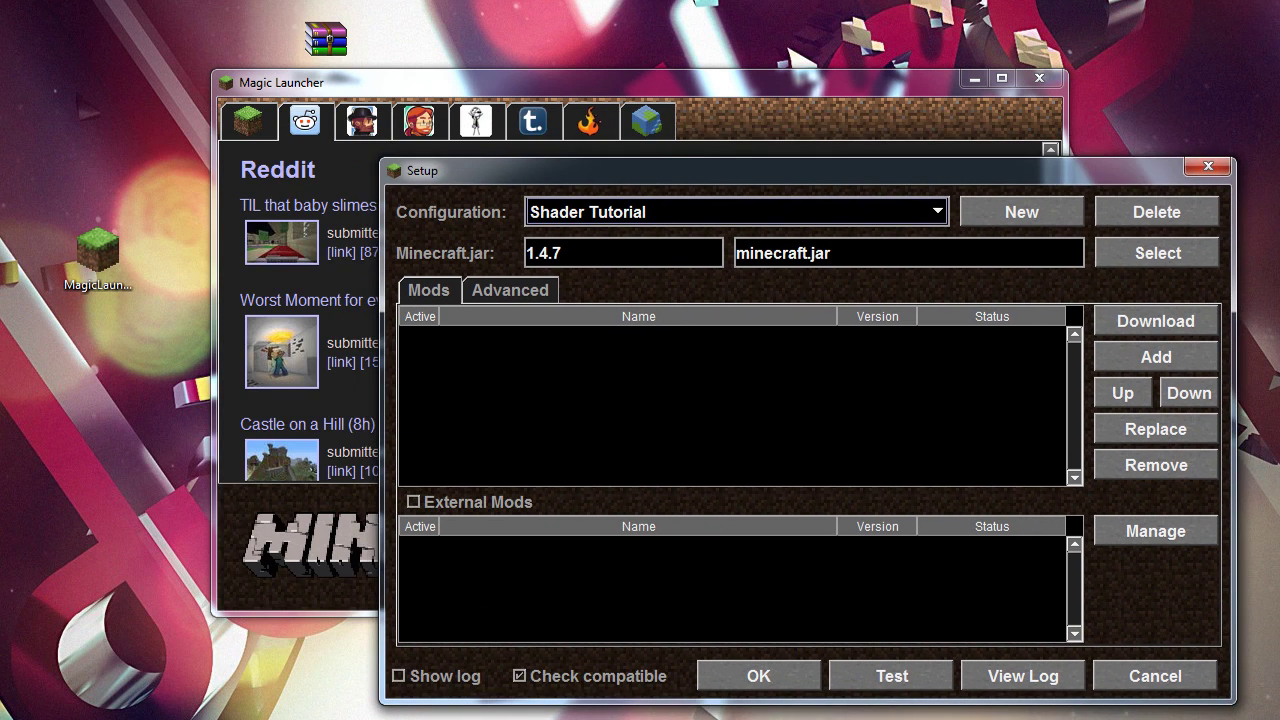
left_click_drag(660, 83, 790, 90)
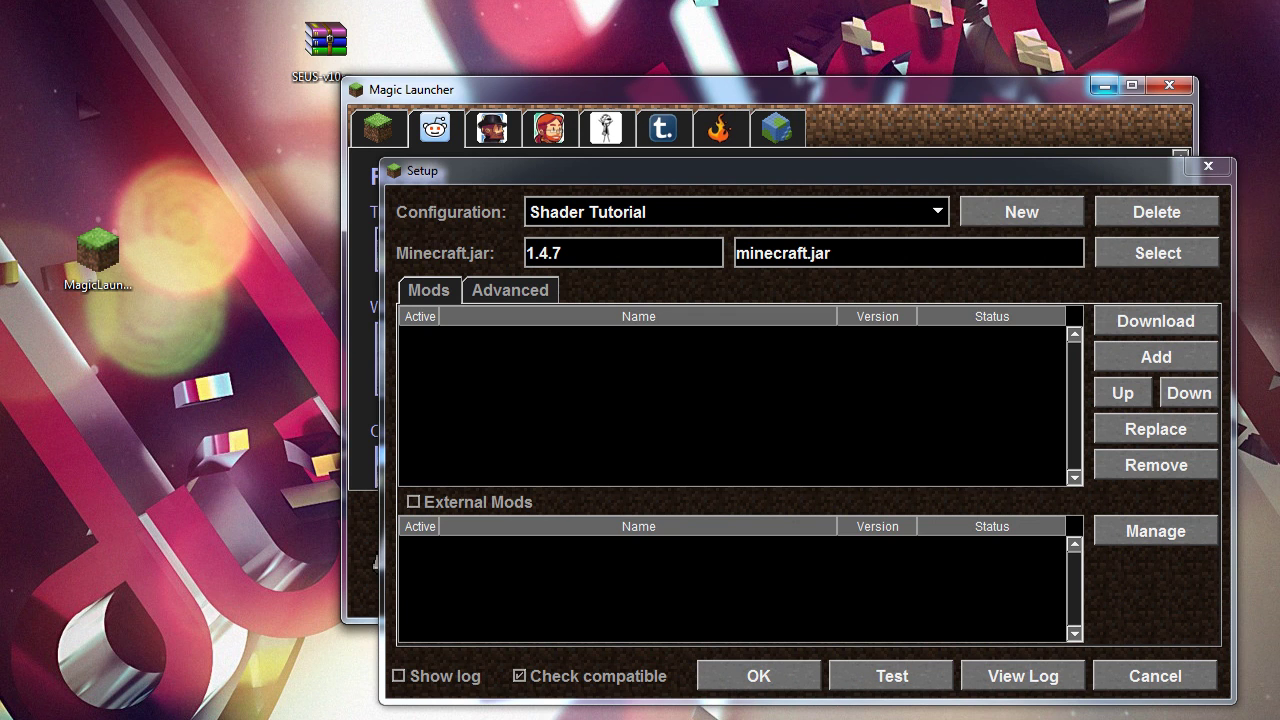
left_click(1104, 86)
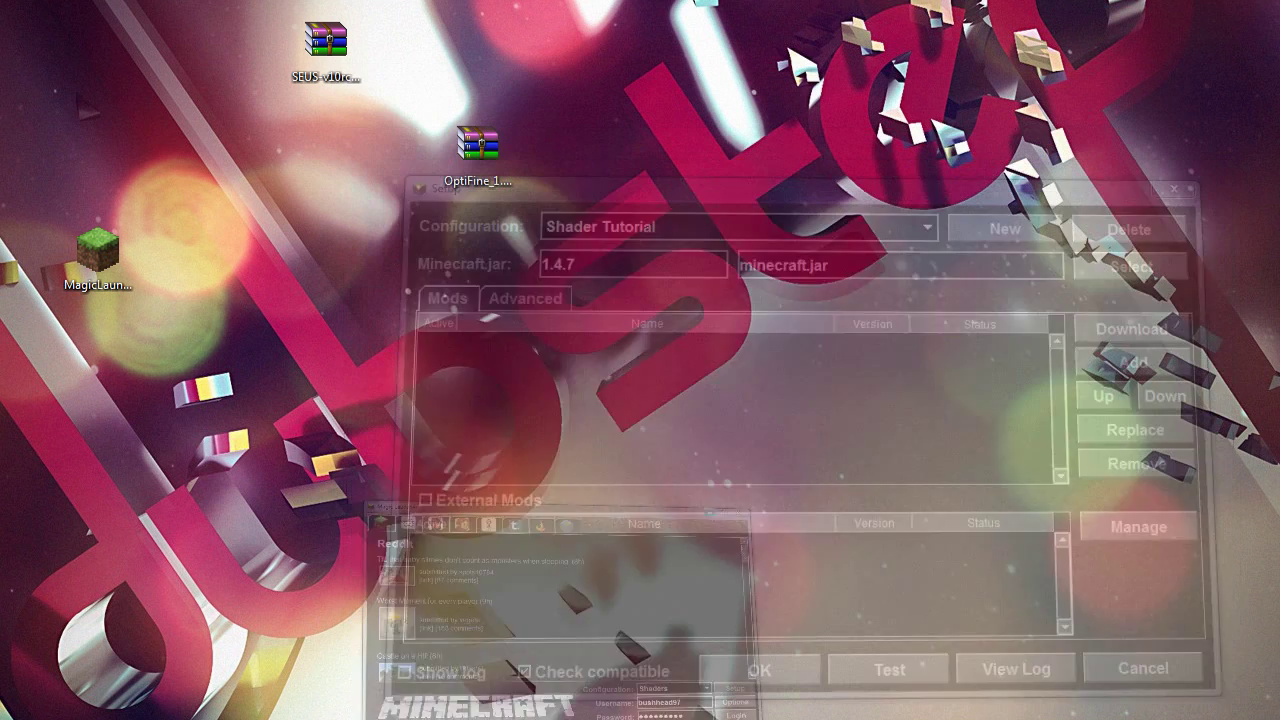
left_click_drag(298, 286, 580, 34)
left_click_drag(478, 145, 96, 148)
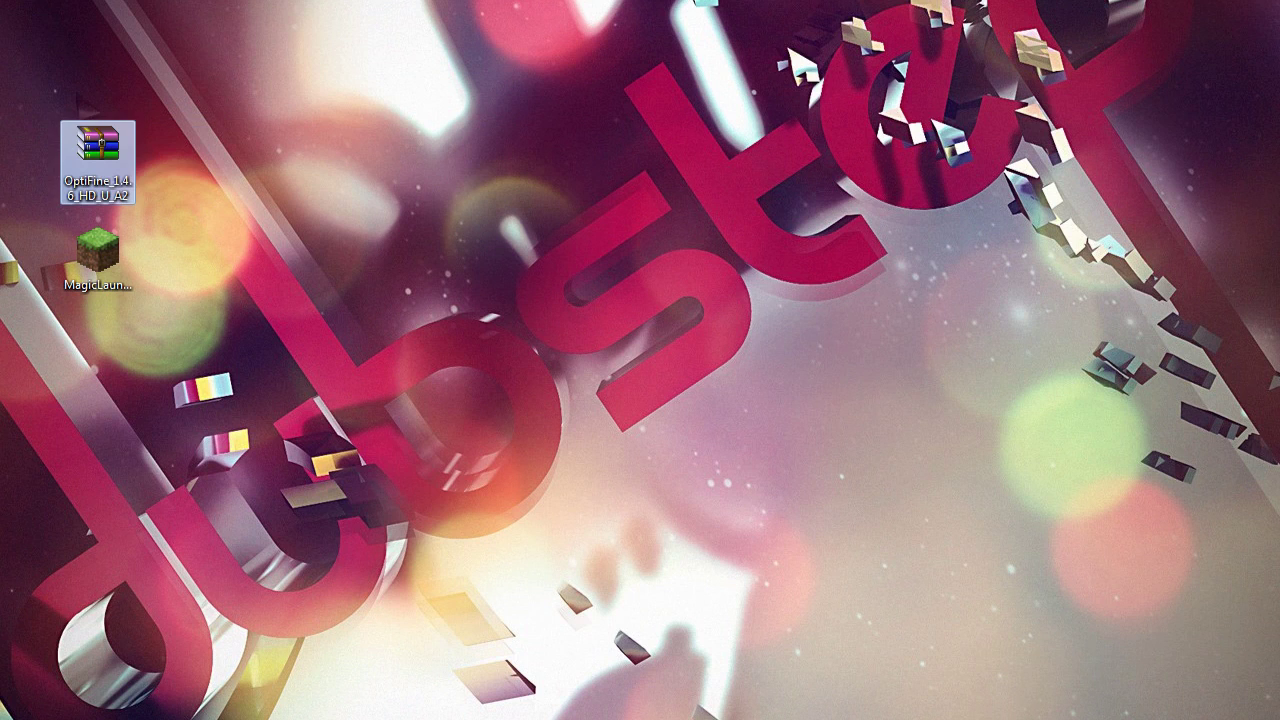
left_click_drag(5, 140, 98, 42)
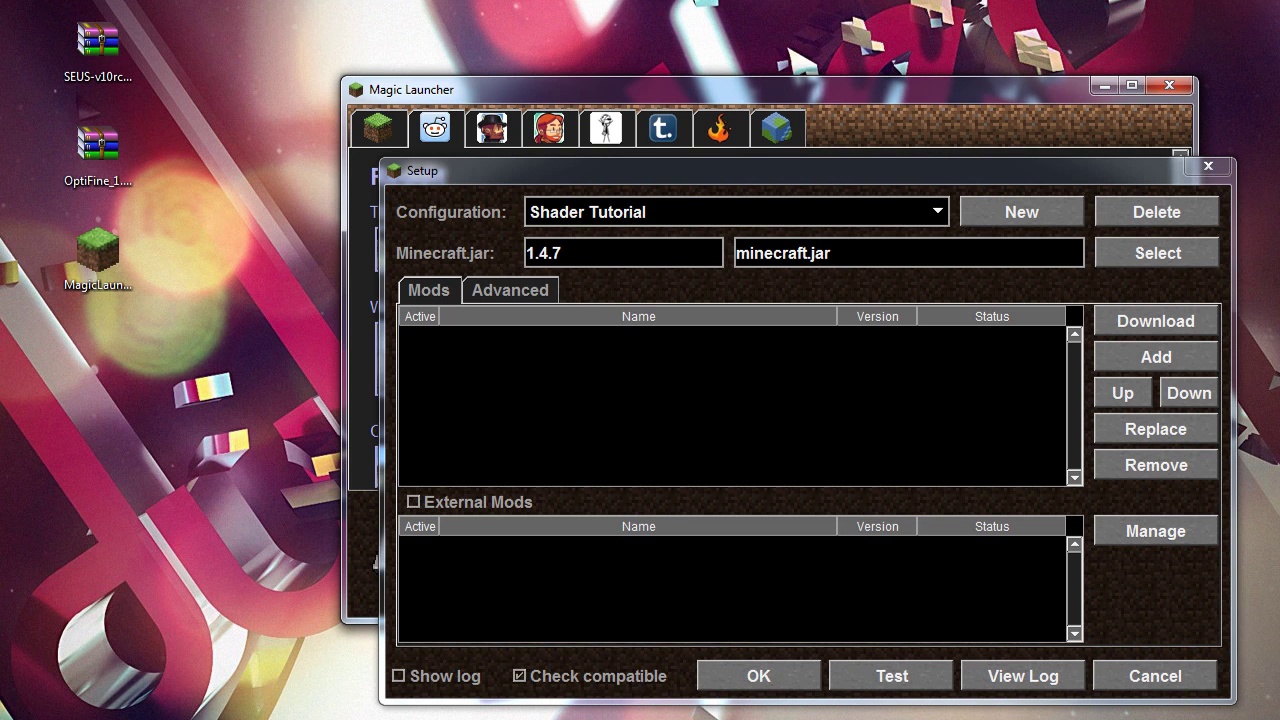
Add SEUS-v10rc6-mc1.4.6-ofua2.zip from the Desktop folder to the mods of the Shader Tutorial configuration.
left_click(1156, 357)
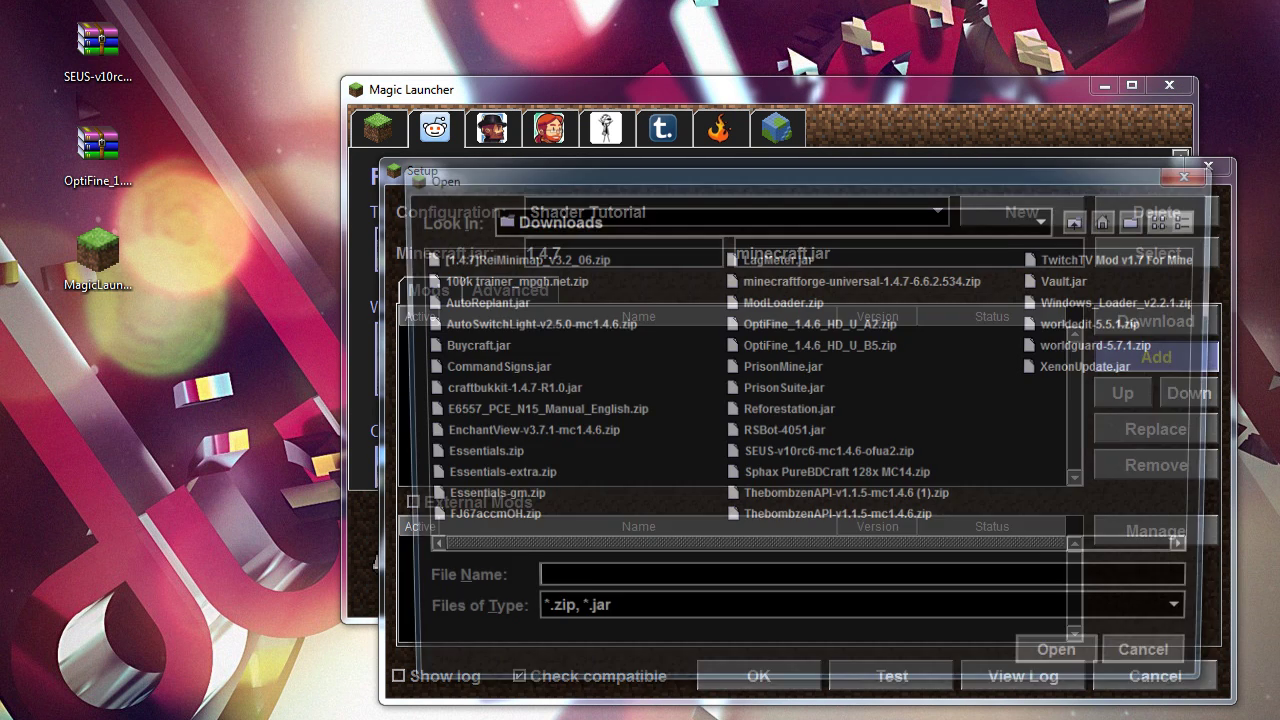
left_click(1048, 218)
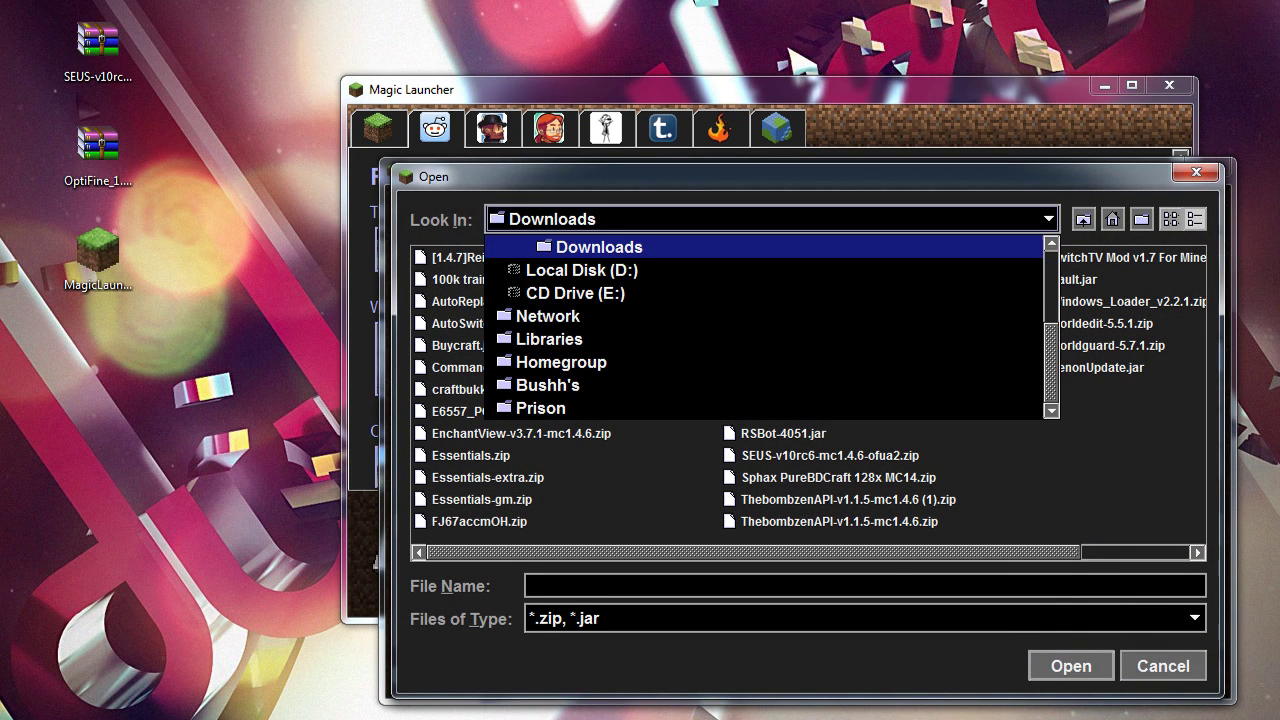
scroll(770, 330, "up", 3)
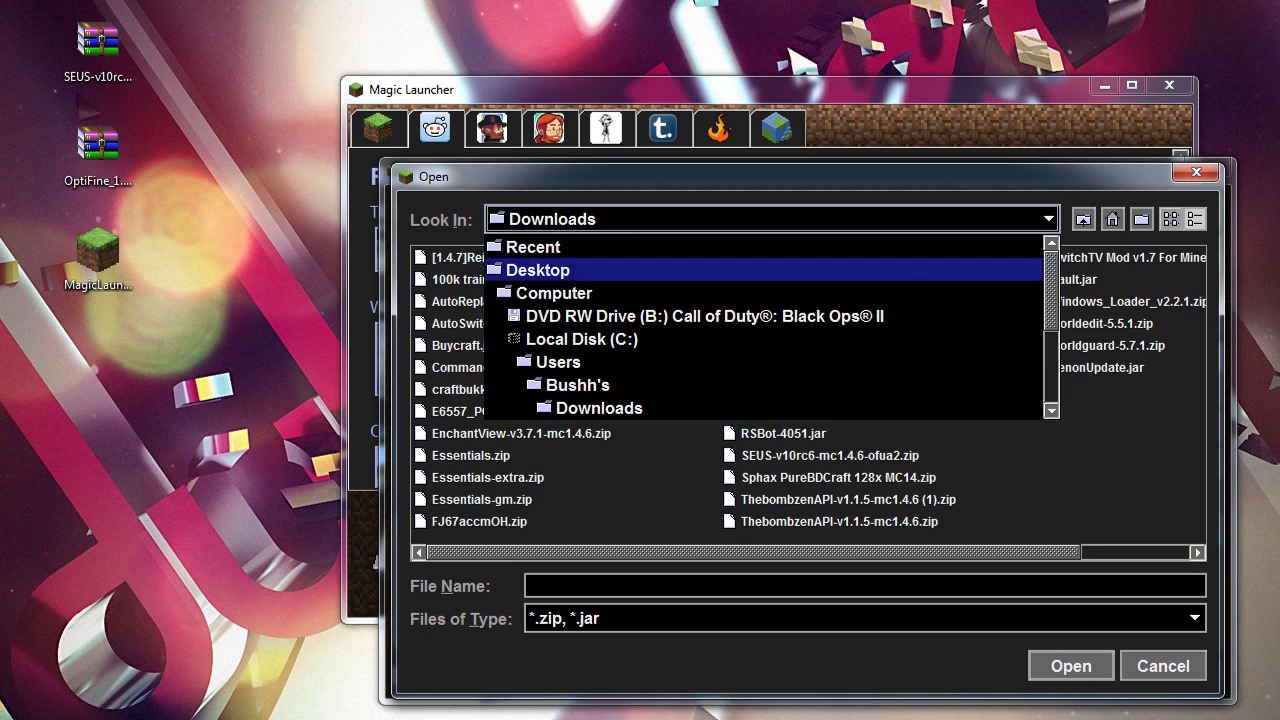
left_click(640, 270)
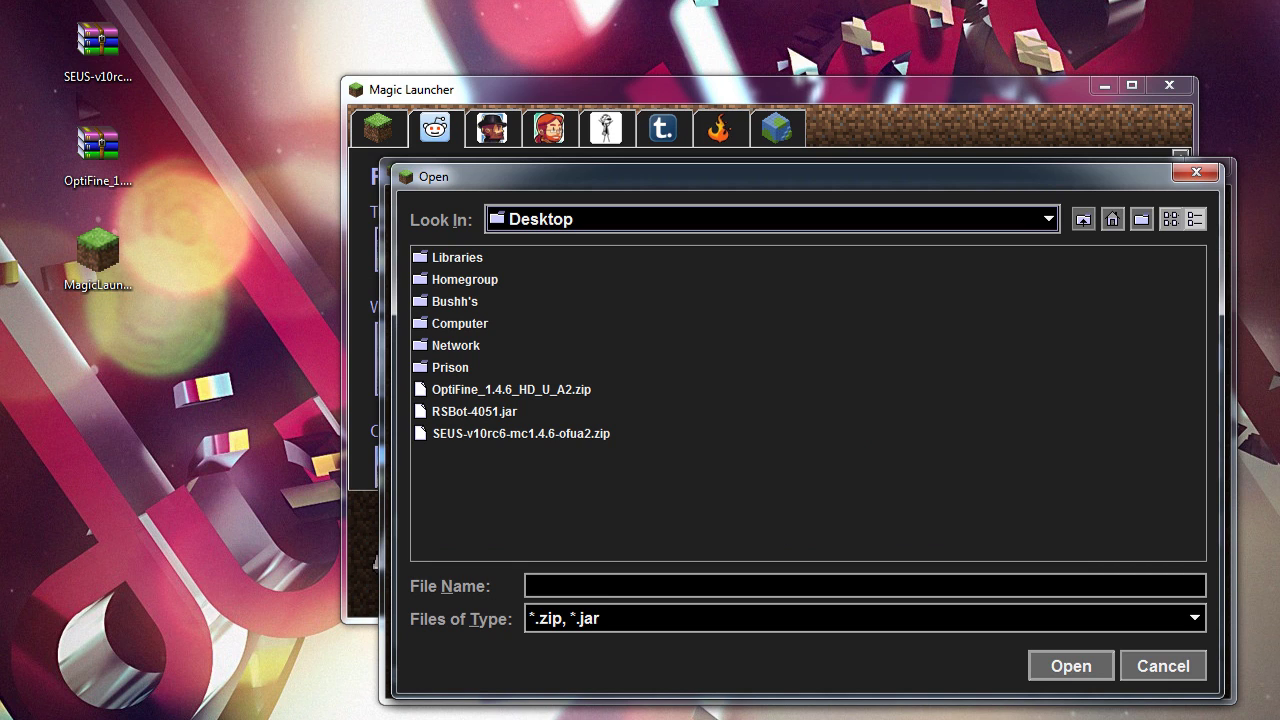
double_click(520, 433)
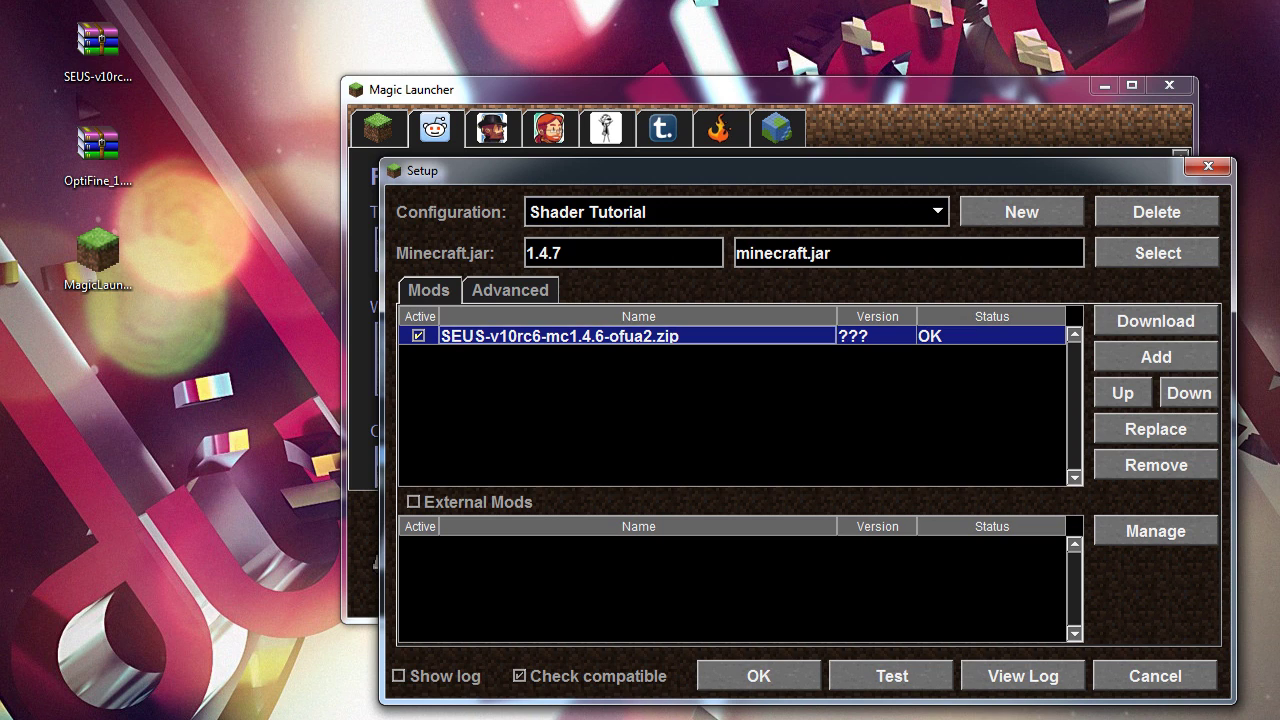
Remove the SEUS archive from the Shader Tutorial mods and add OptiFine_1.4.6_HD_U_A2.zip from the Desktop folder instead.
left_click(1156, 465)
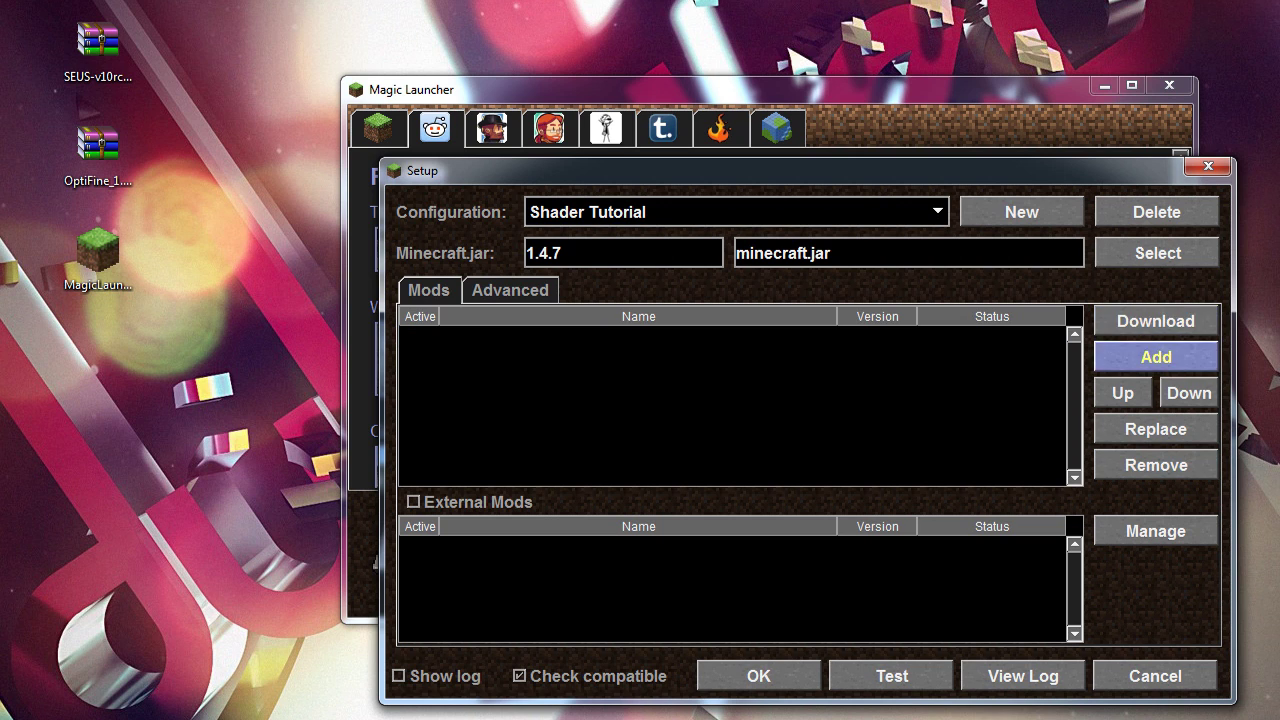
left_click(1156, 357)
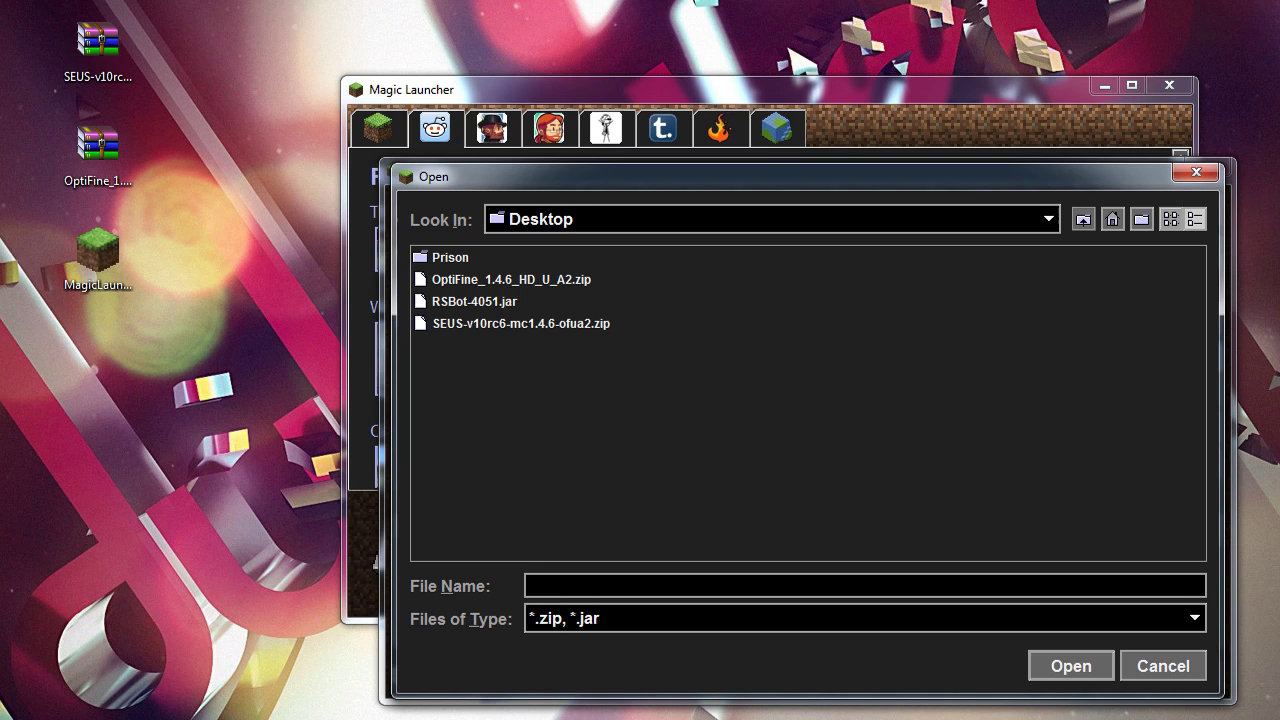
left_click(511, 280)
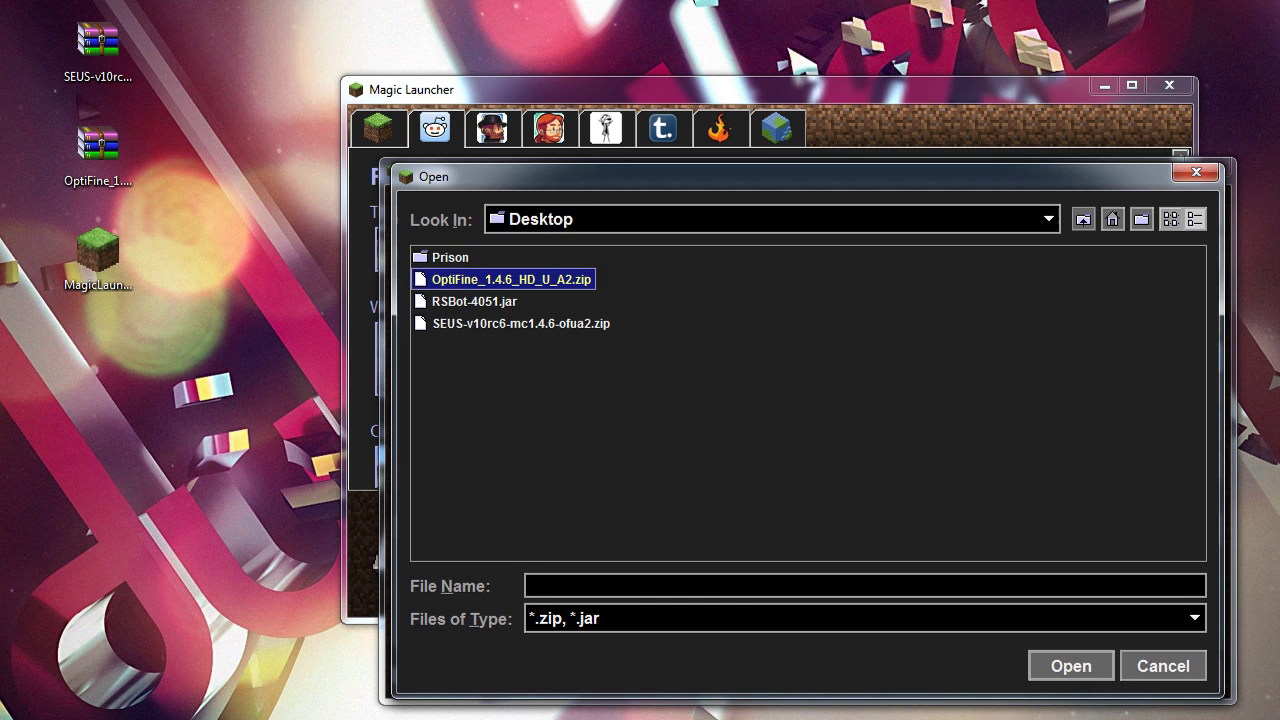
left_click(511, 280)
left_click(700, 400)
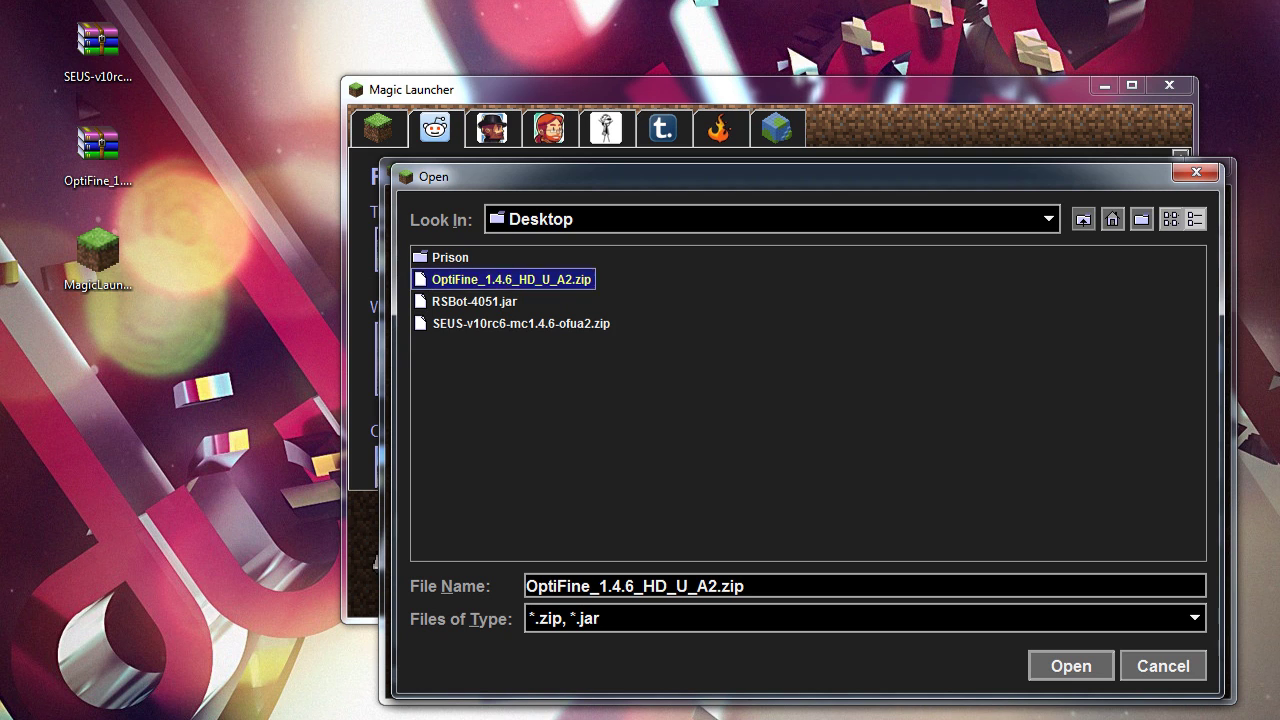
left_click(511, 280)
left_click(1071, 666)
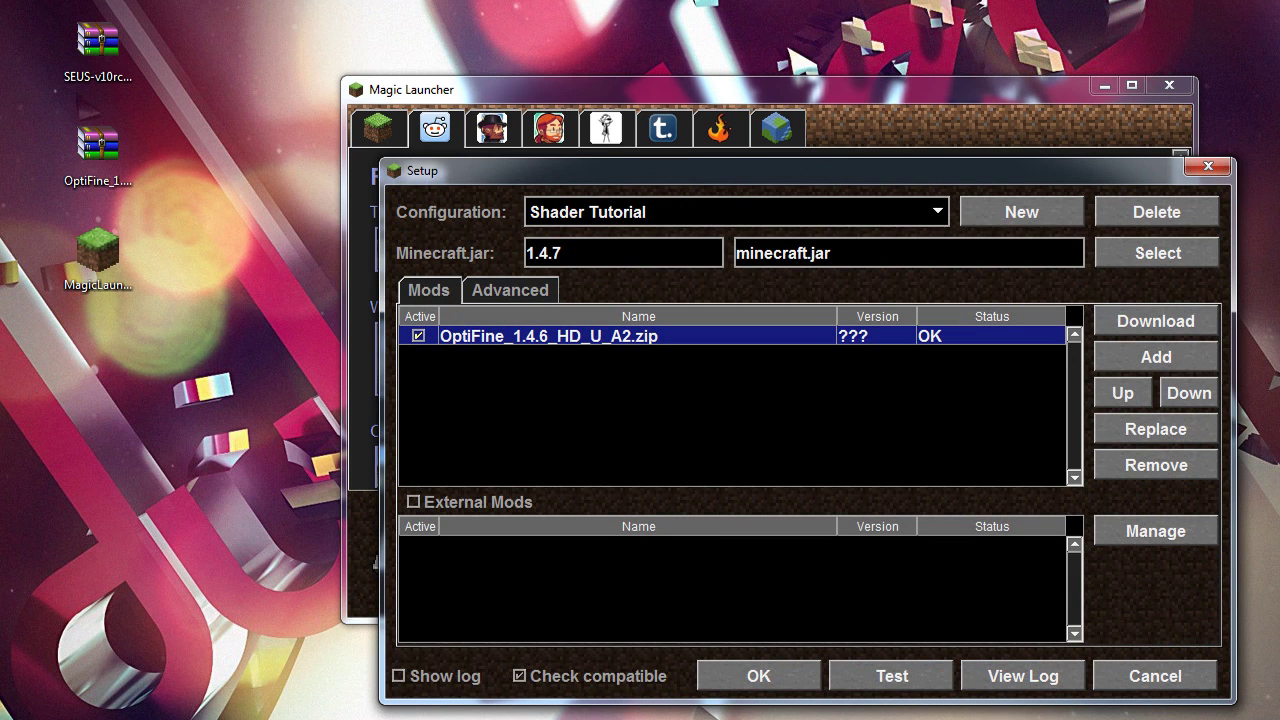
Add SEUS-v10rc6-mc1.4.6-ofua2.zip to the mod list below the OptiFine archive.
left_click(1156, 357)
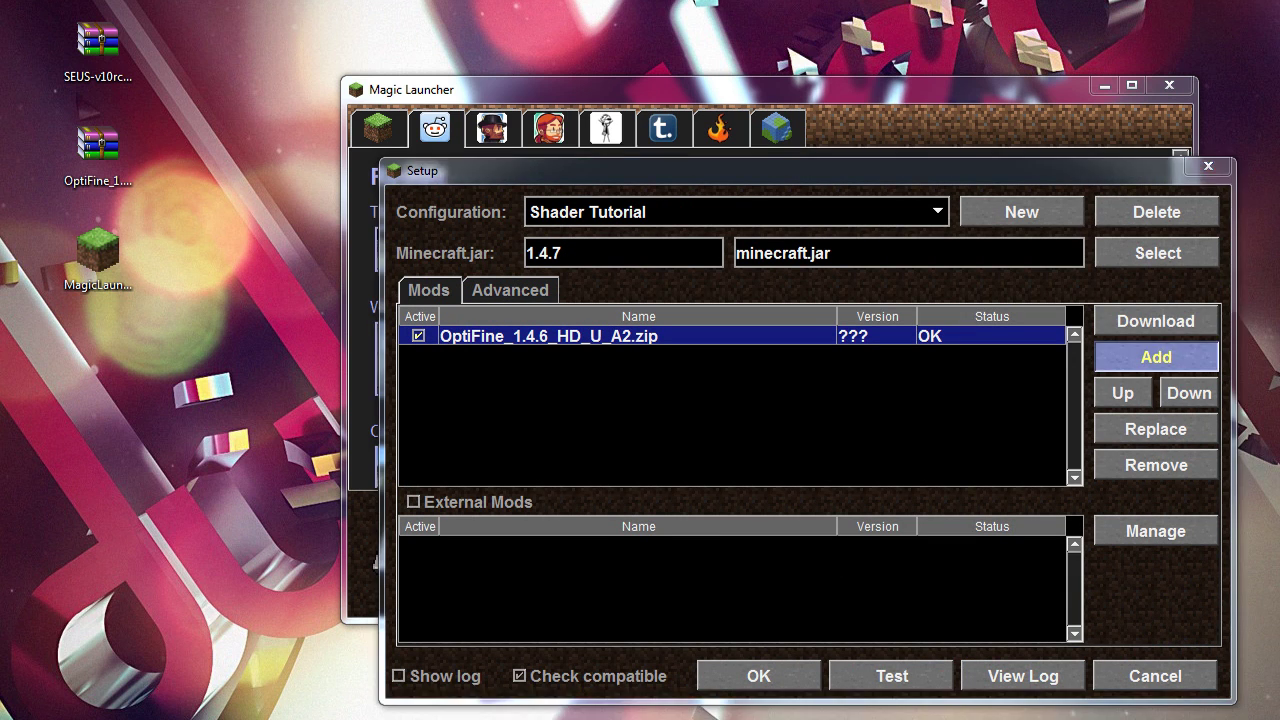
left_click(520, 324)
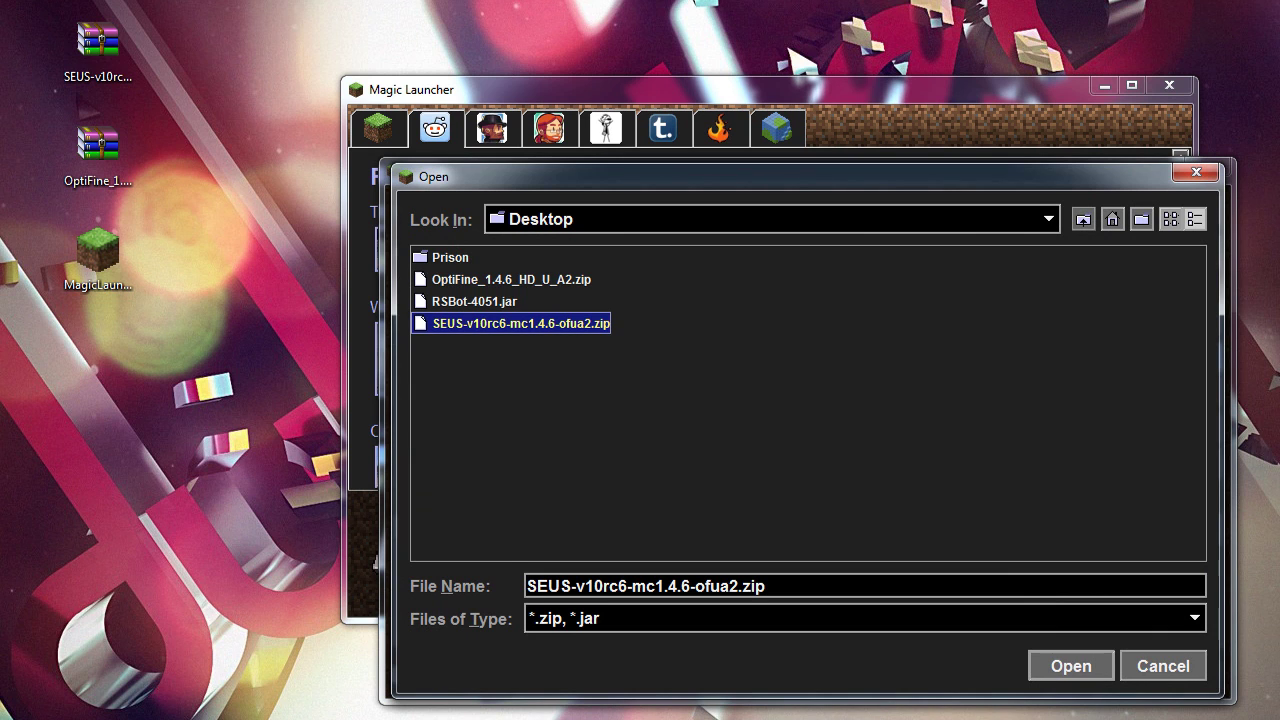
key("Return")
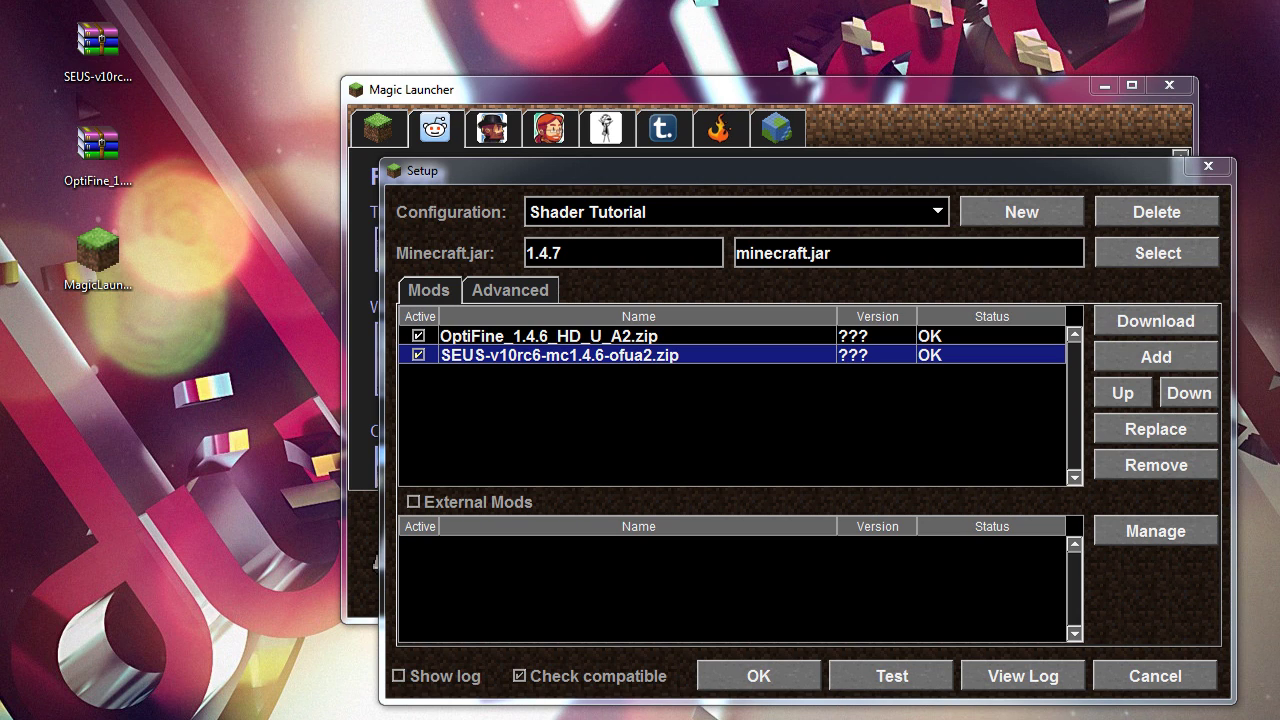
Show the configuration's advanced settings, check the computer's installed memory in the Windows system information, and close that window.
left_click(510, 290)
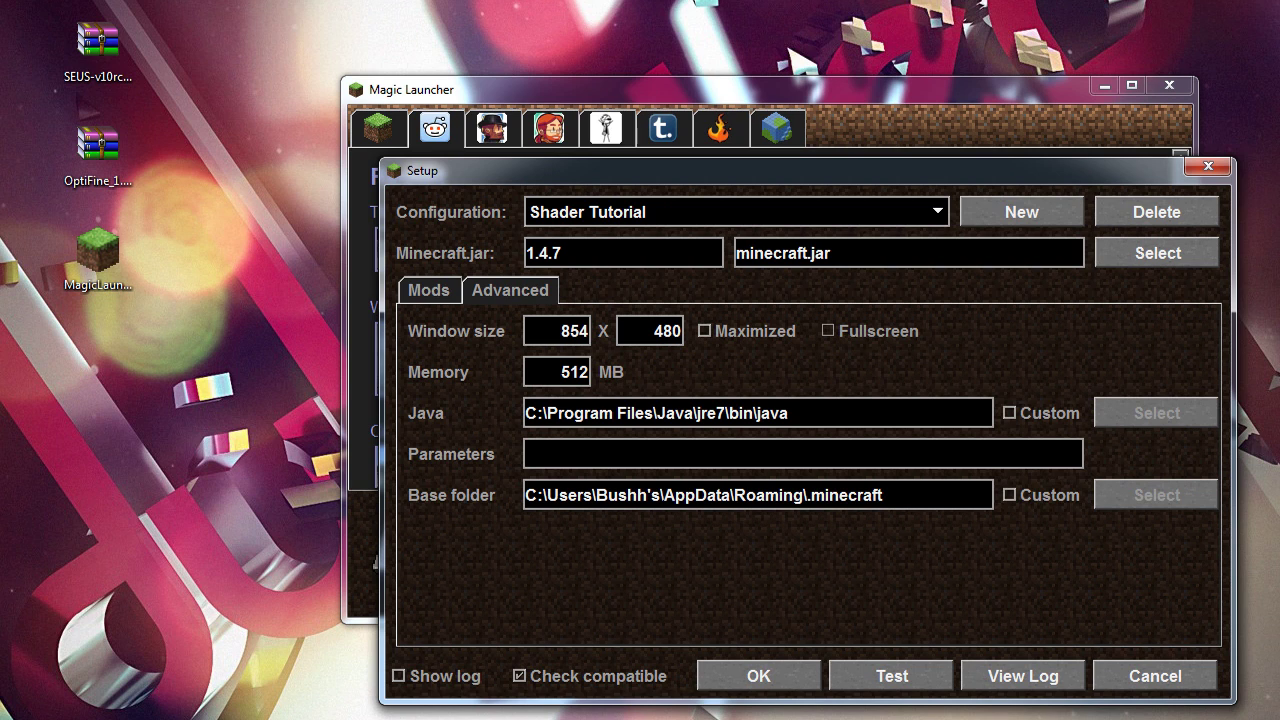
key("super")
left_click(40, 605)
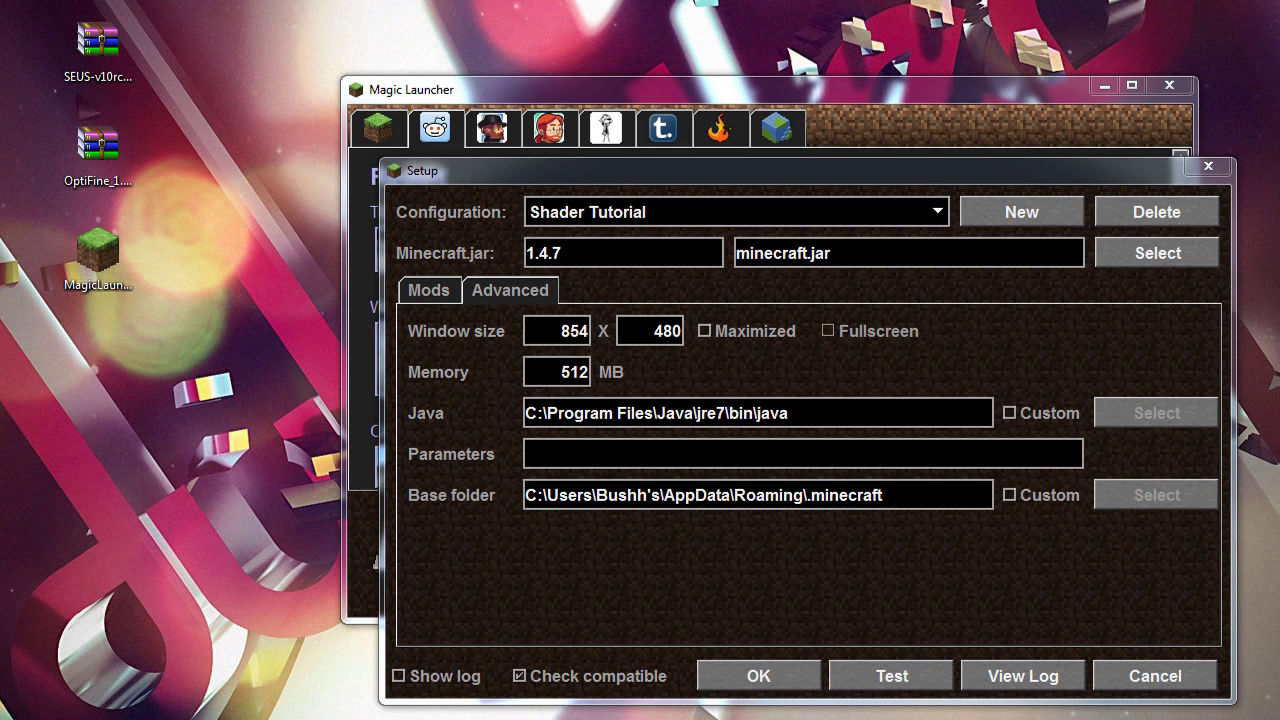
left_click(420, 34)
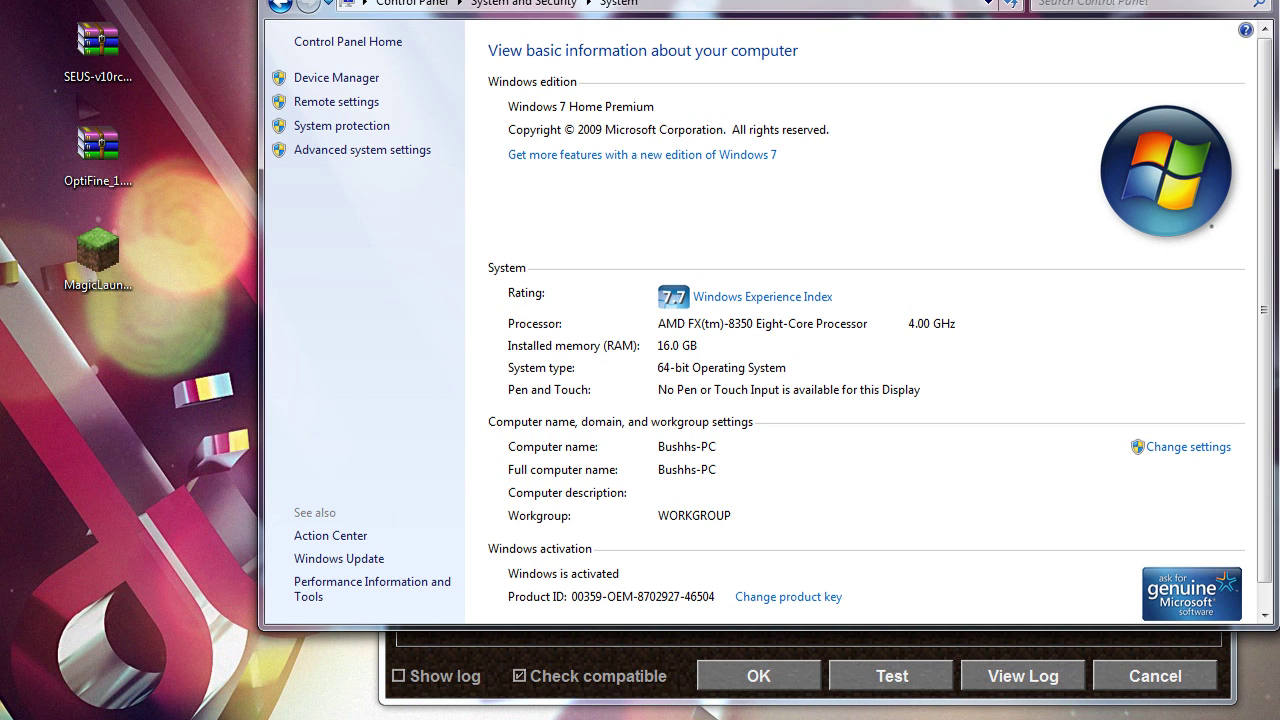
key("alt+F4")
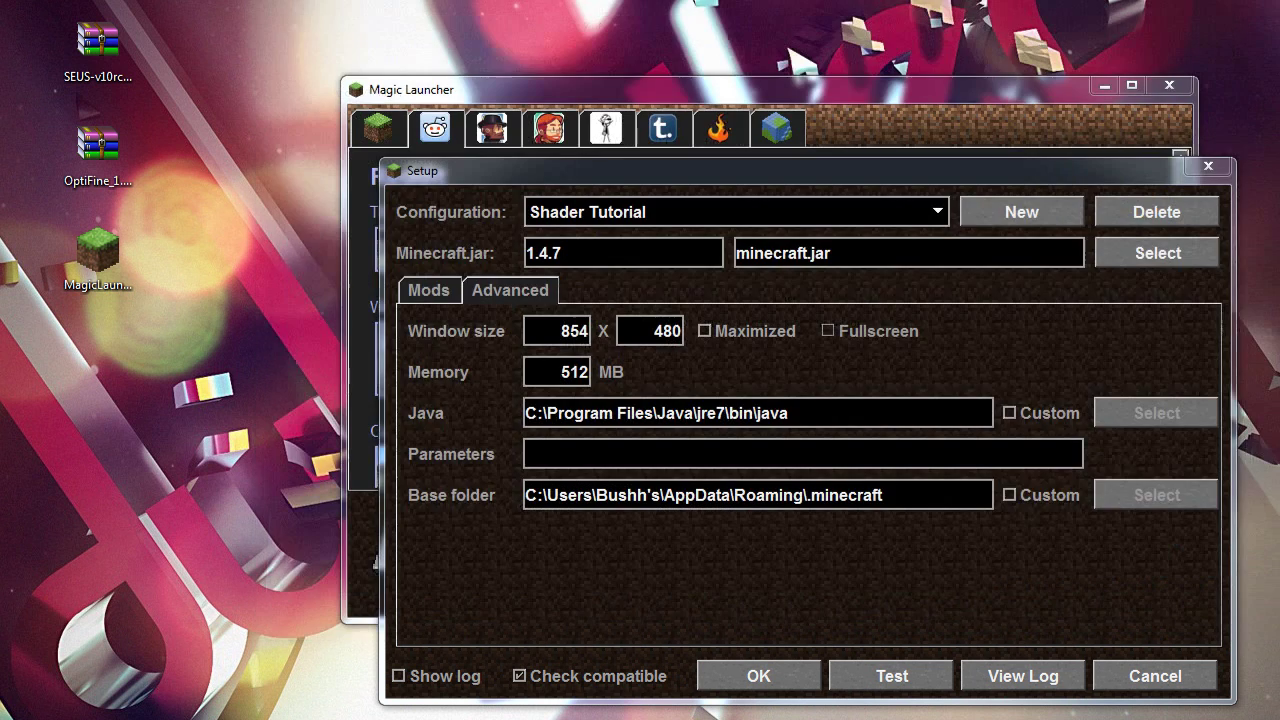
Set the Shader Tutorial configuration's memory to 2048 MB and its window size to 1280 x 720.
left_click_drag(560, 372, 592, 372)
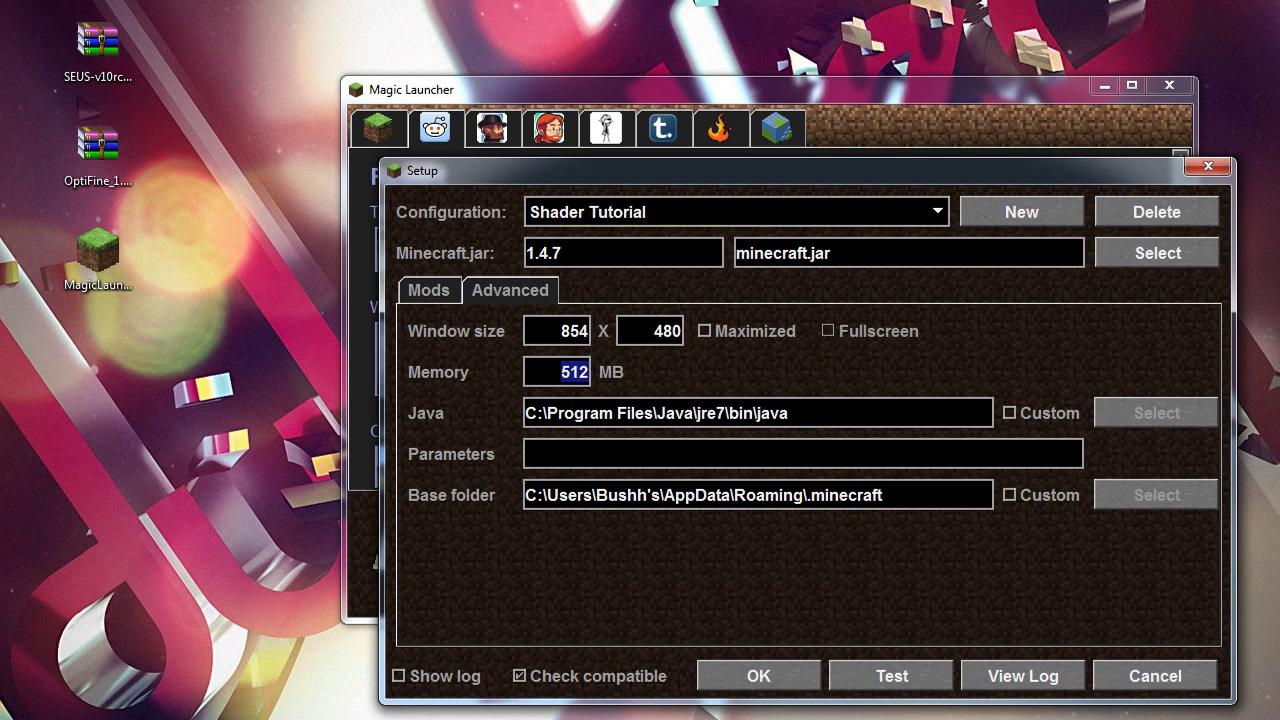
type("2048")
double_click(561, 331)
type("1280")
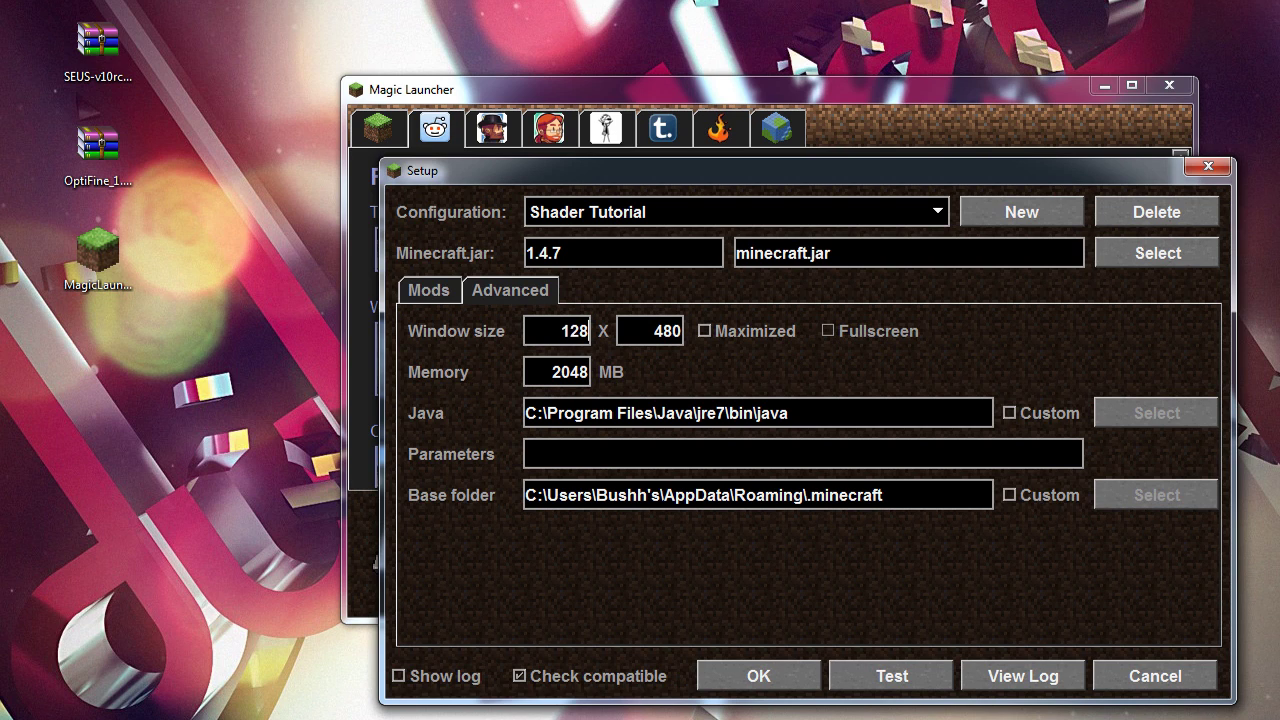
double_click(655, 331)
type("720")
Change the game's window size to 1920 x 1080.
double_click(555, 331)
type("1920")
double_click(655, 331)
type("1080")
Return the game's window size to 1280 x 720.
double_click(570, 331)
left_click(551, 331)
double_click(570, 331)
type("1280")
key("Tab")
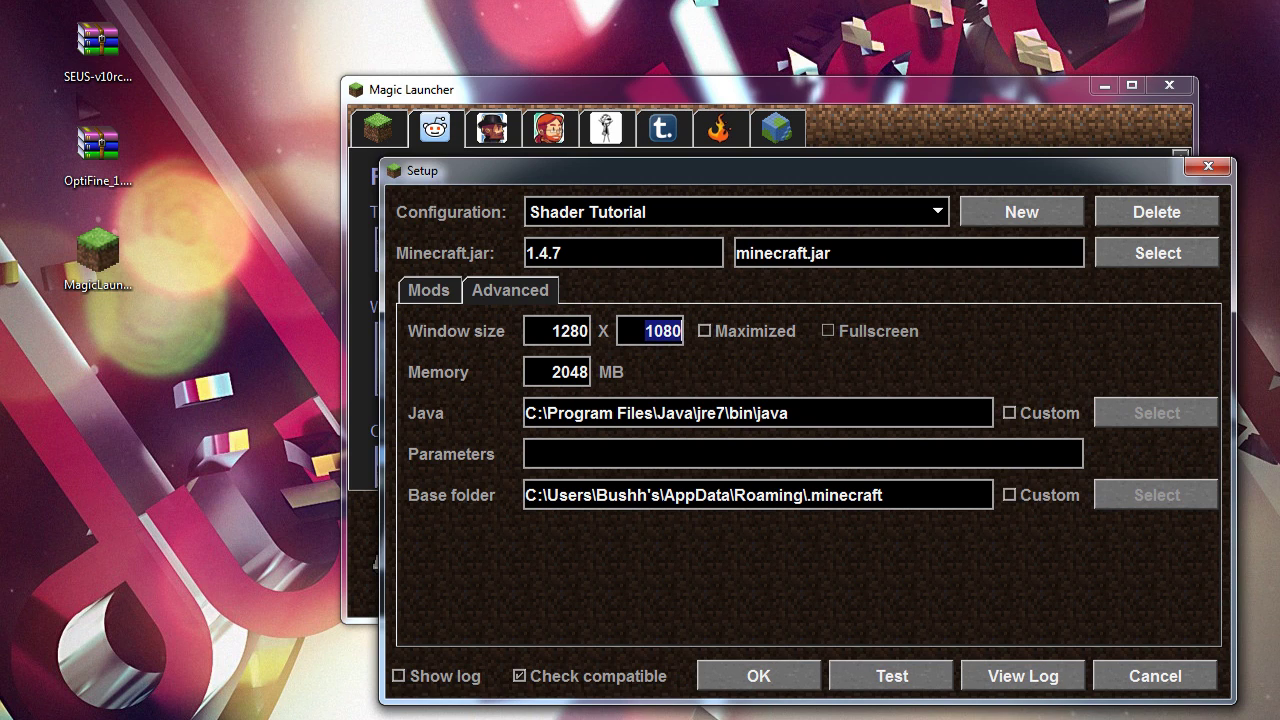
type("720")
left_click(704, 331)
Accept the setup and log in with the Shader Tutorial configuration to launch Minecraft.
left_click(758, 676)
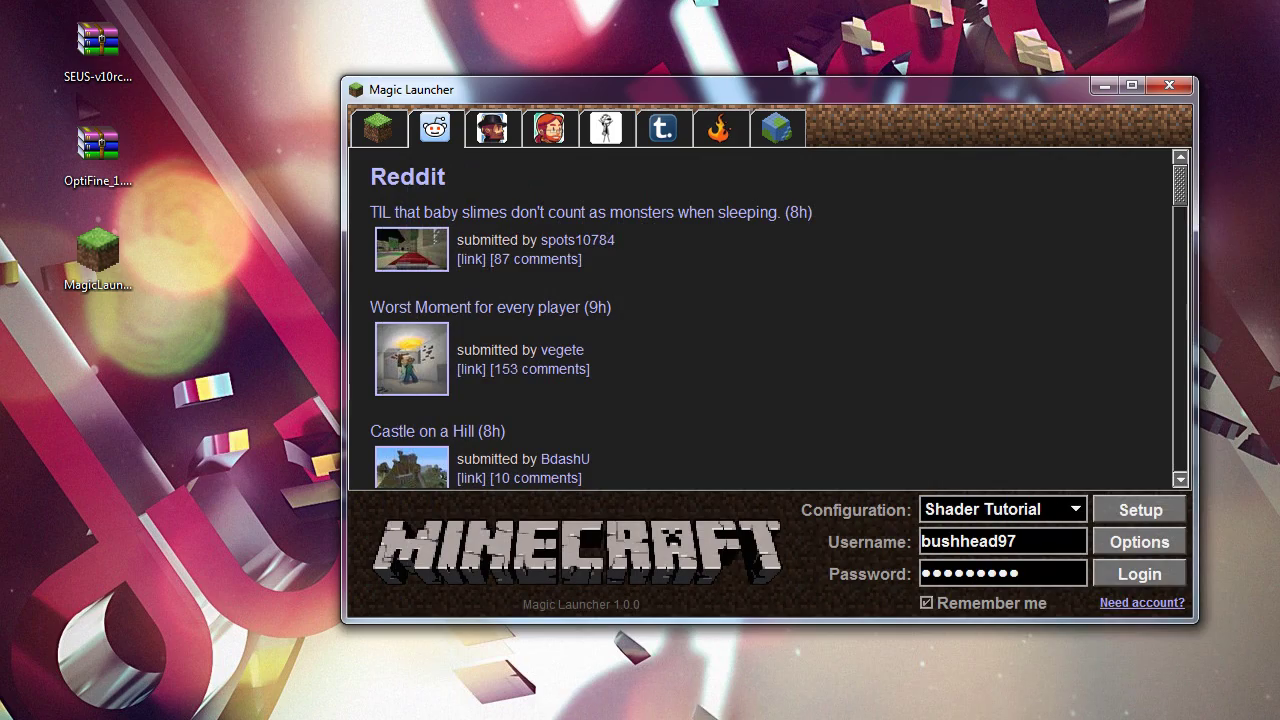
left_click(1139, 573)
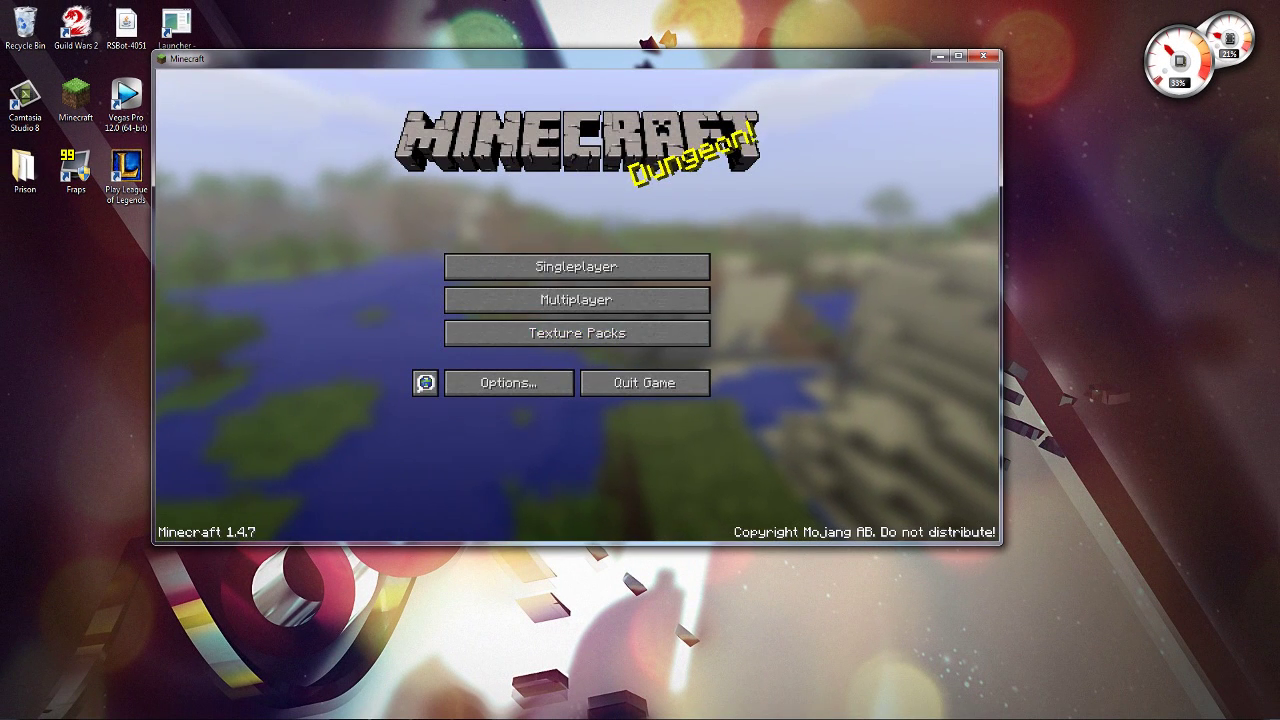
Set smooth lighting to 100% and graphics to Fancy in Minecraft's video settings, and return to the main menu.
left_click(509, 383)
left_click(475, 285)
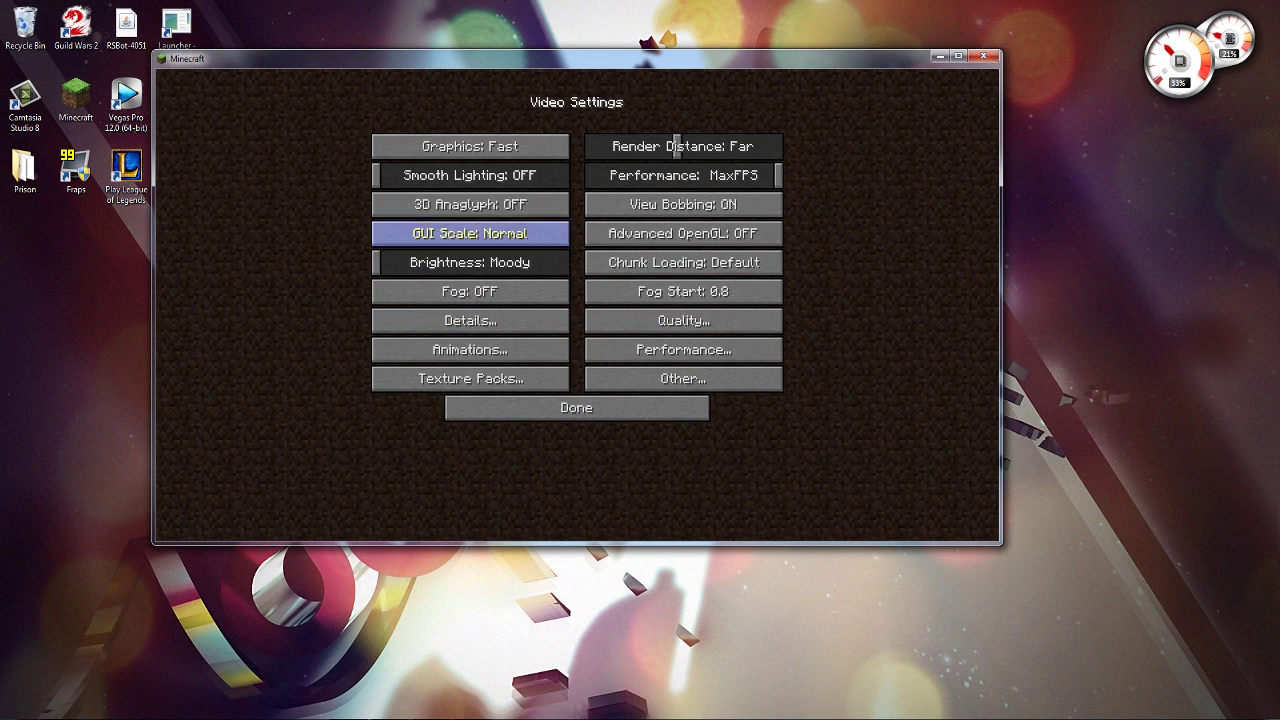
left_click_drag(376, 175, 565, 175)
left_click(470, 146)
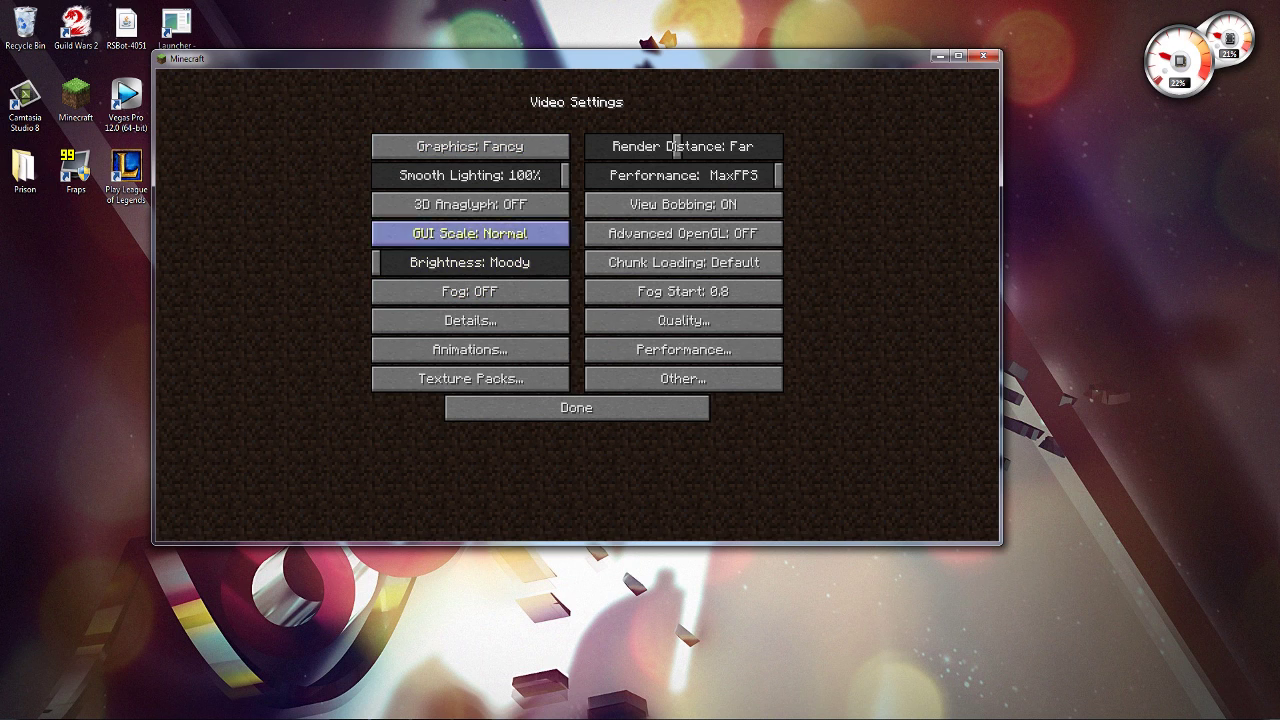
left_click(577, 400)
left_click(577, 398)
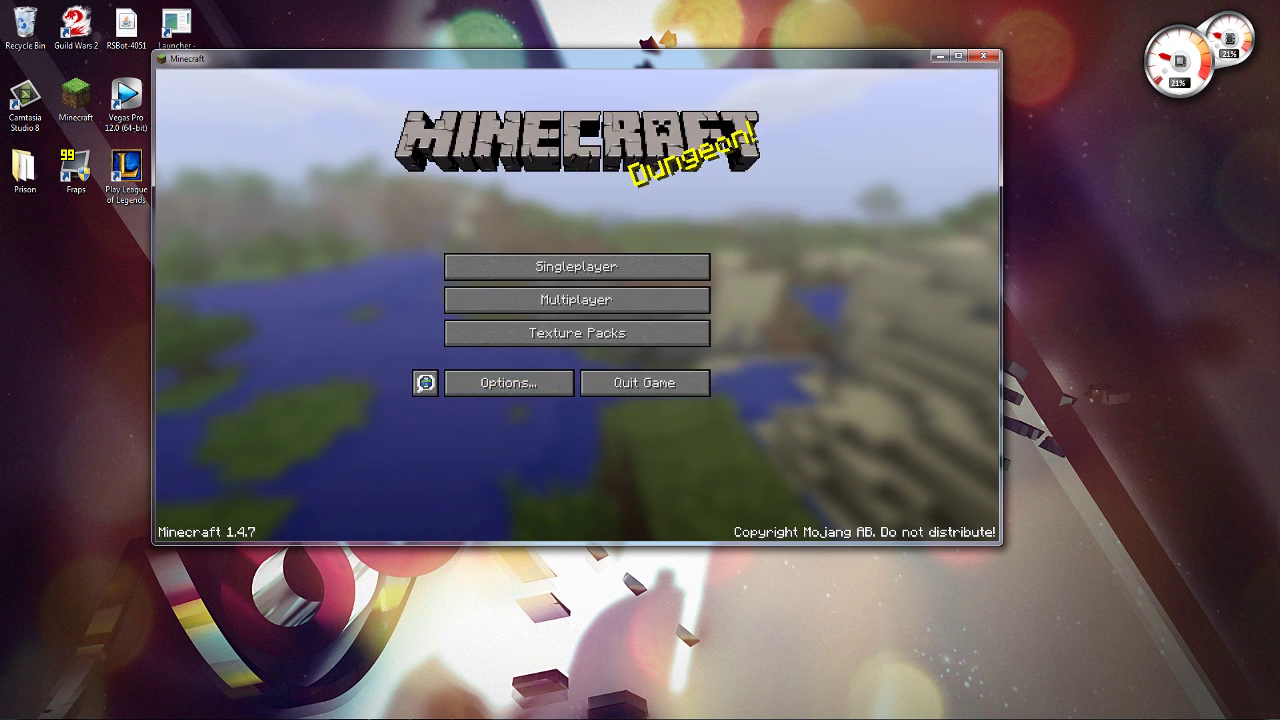
Join a saved multiplayer server, walk around the prison map to examine the shader lighting and shadows, and disconnect.
left_click(576, 299)
double_click(600, 185)
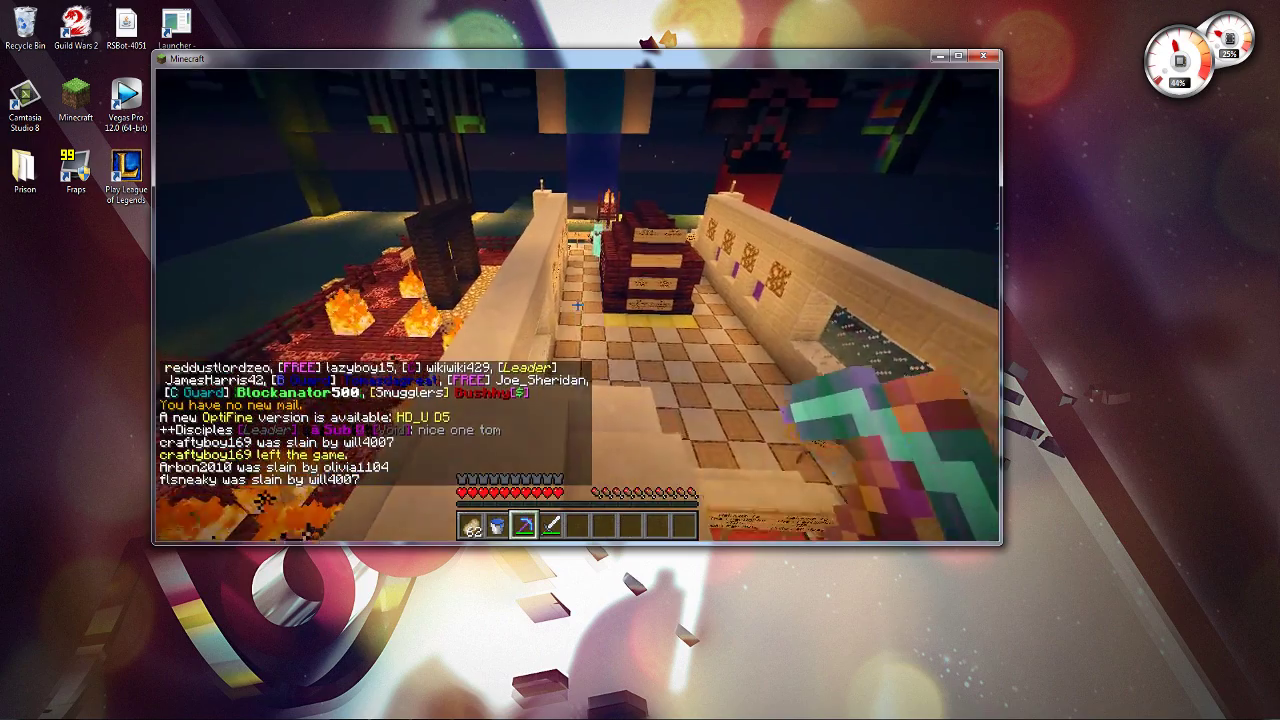
key("w")
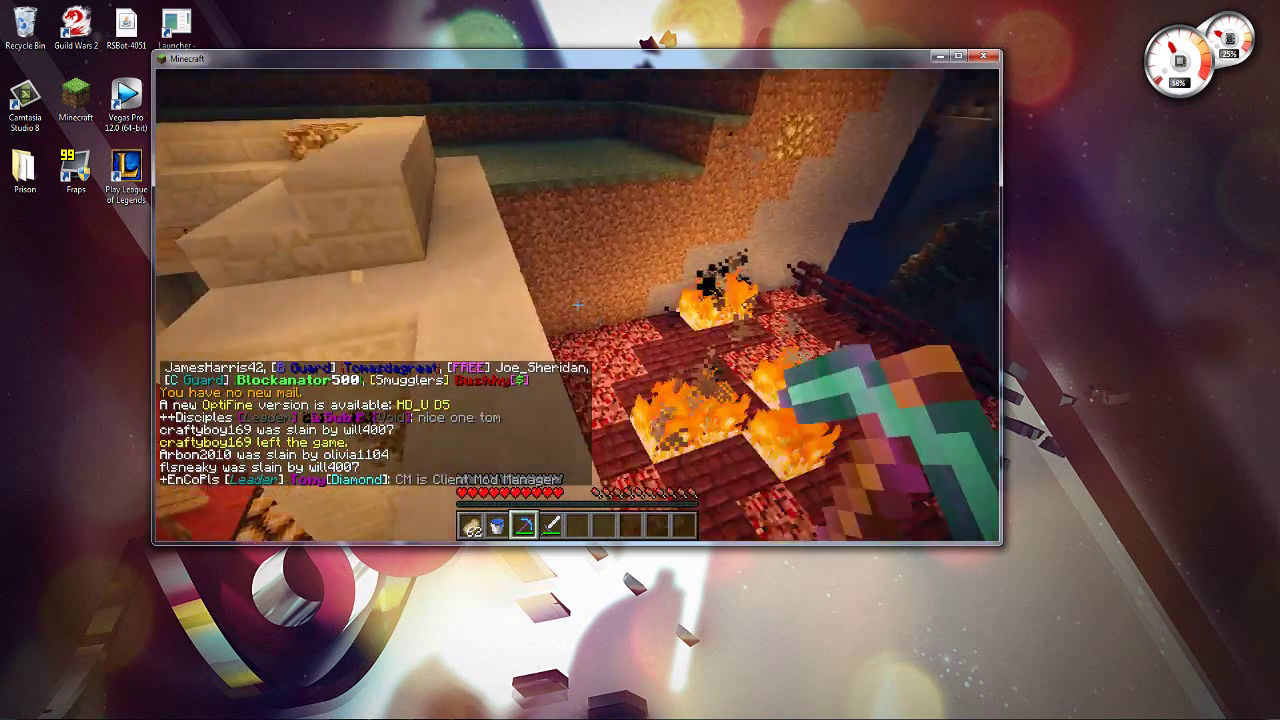
key("w")
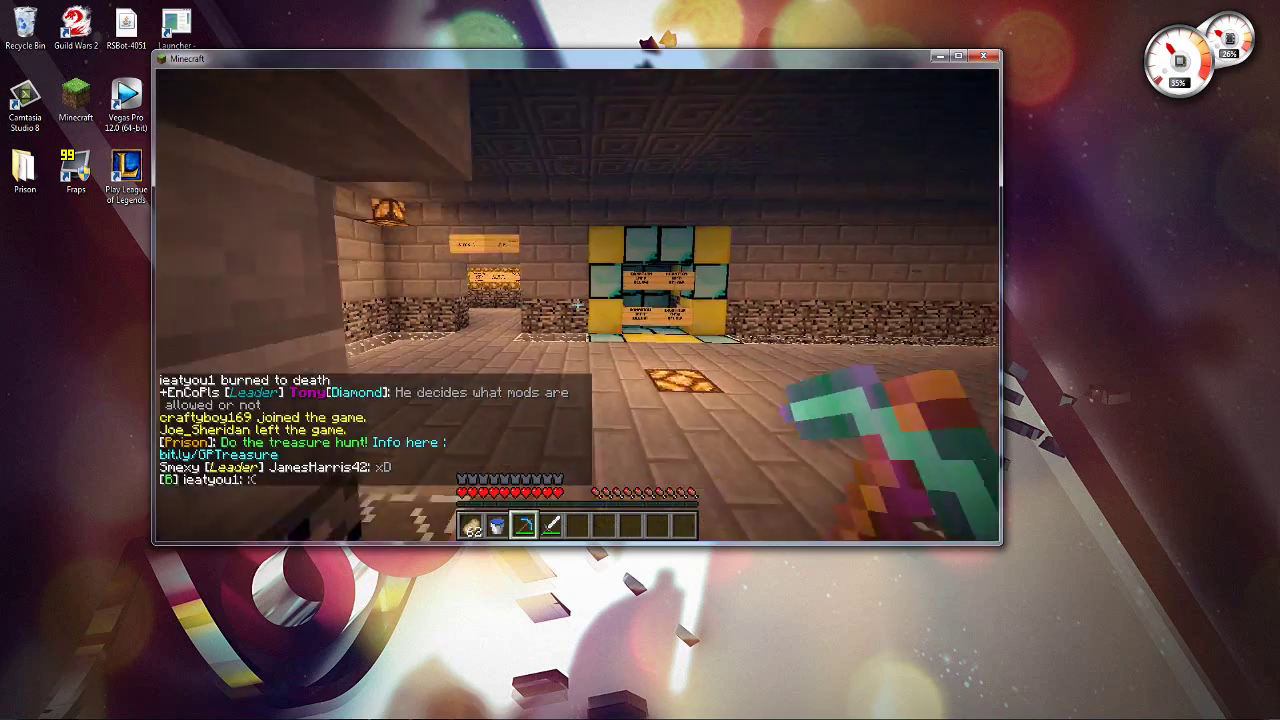
key("w")
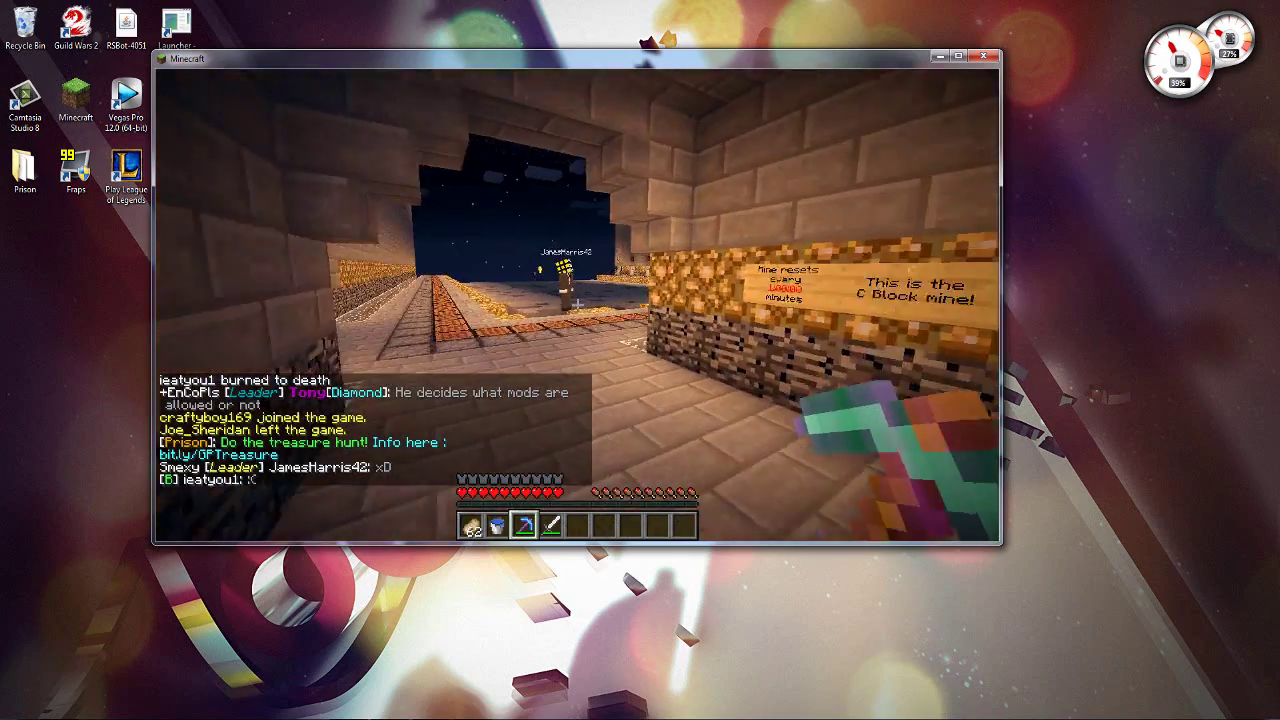
key("w")
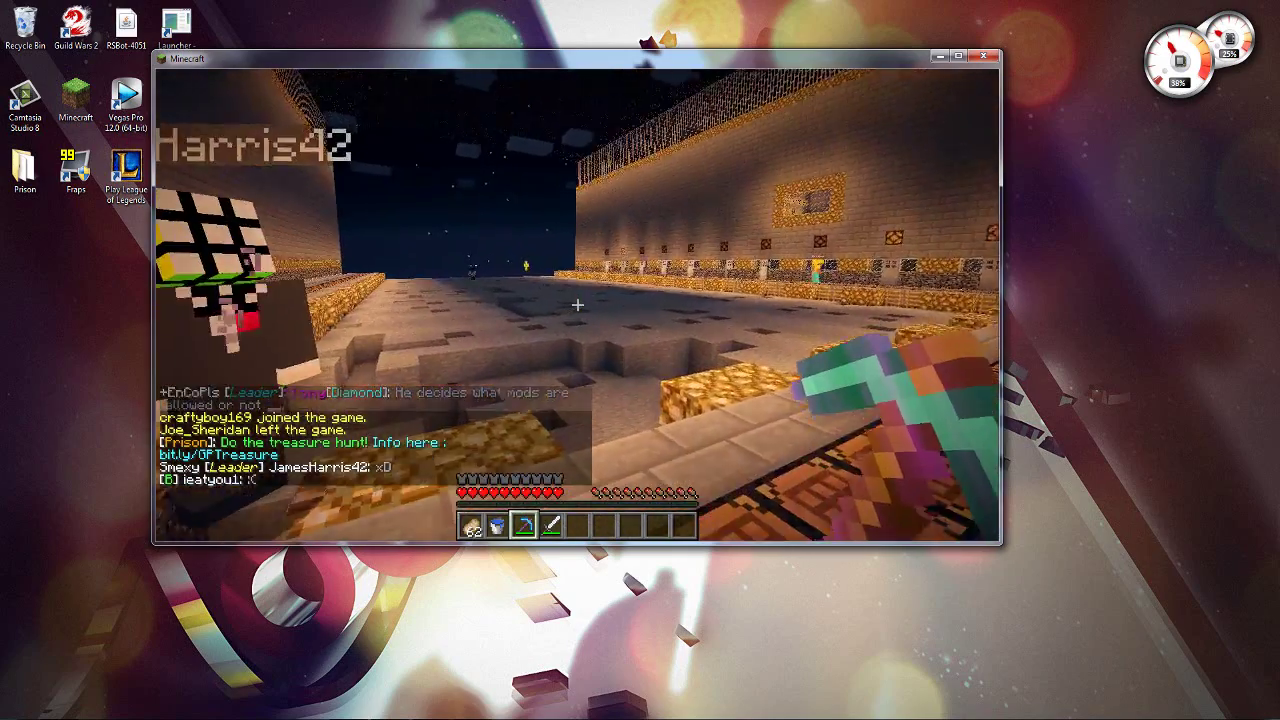
key("w")
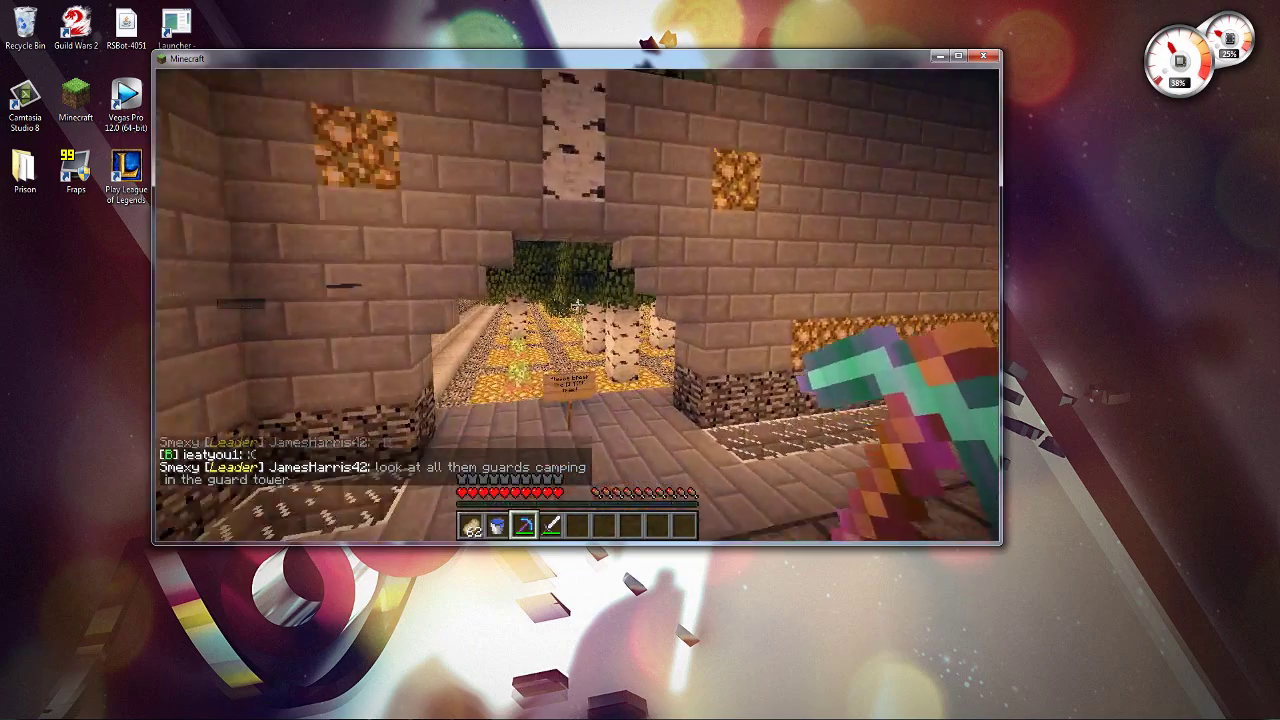
key("w")
key("w")
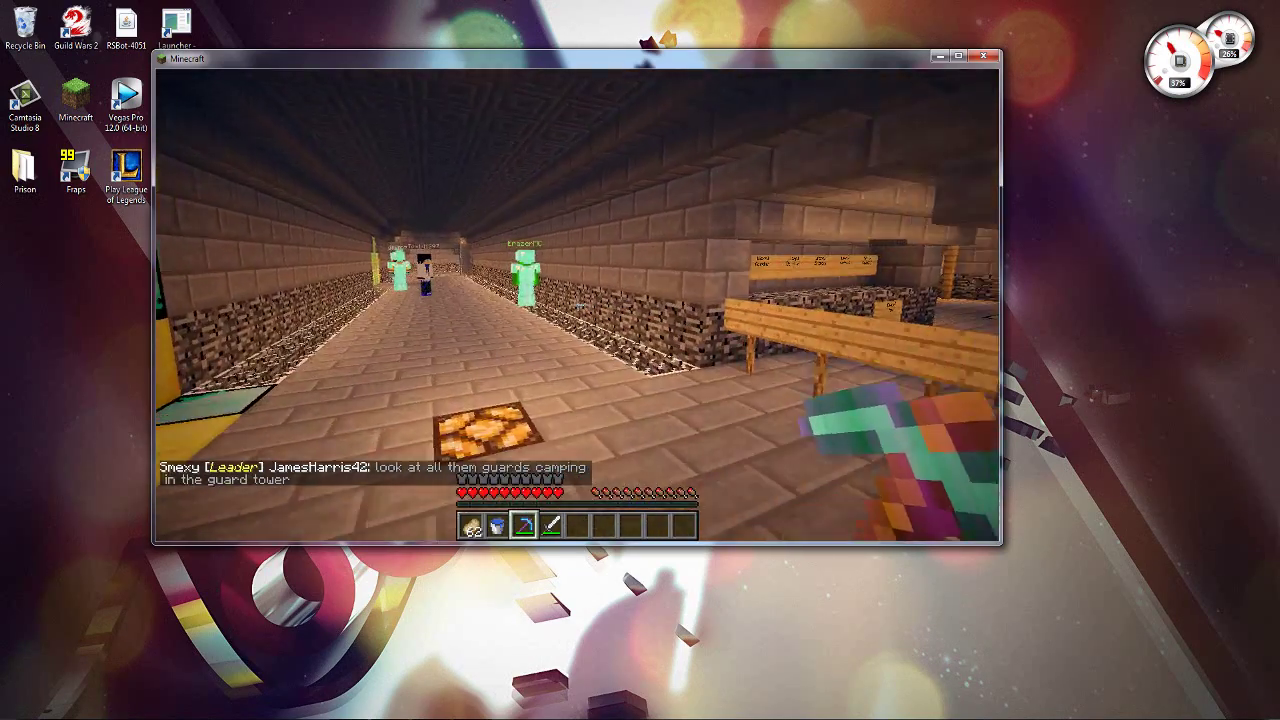
key("Escape")
left_click(575, 342)
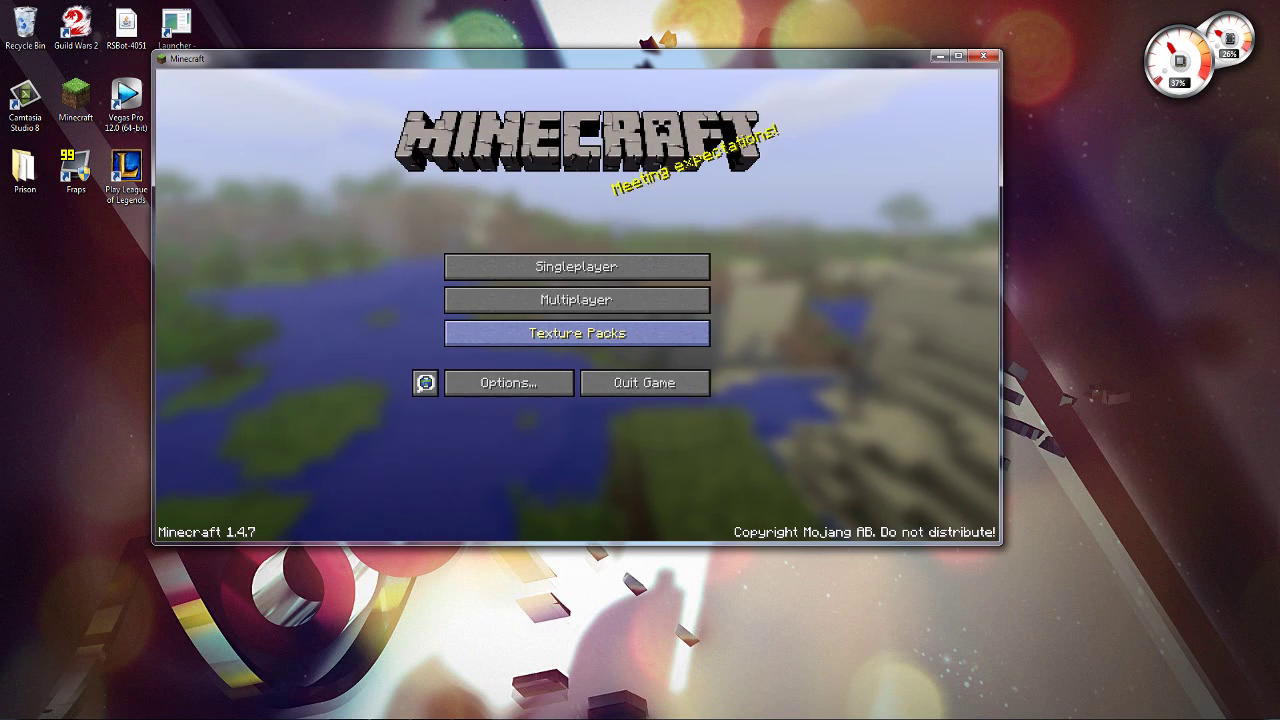